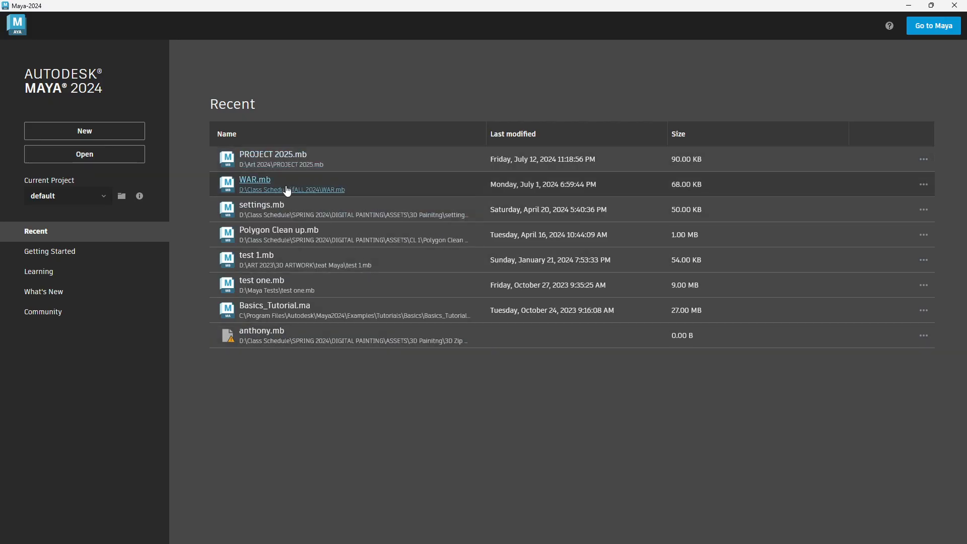
Create a new scene.
left_click(87, 133)
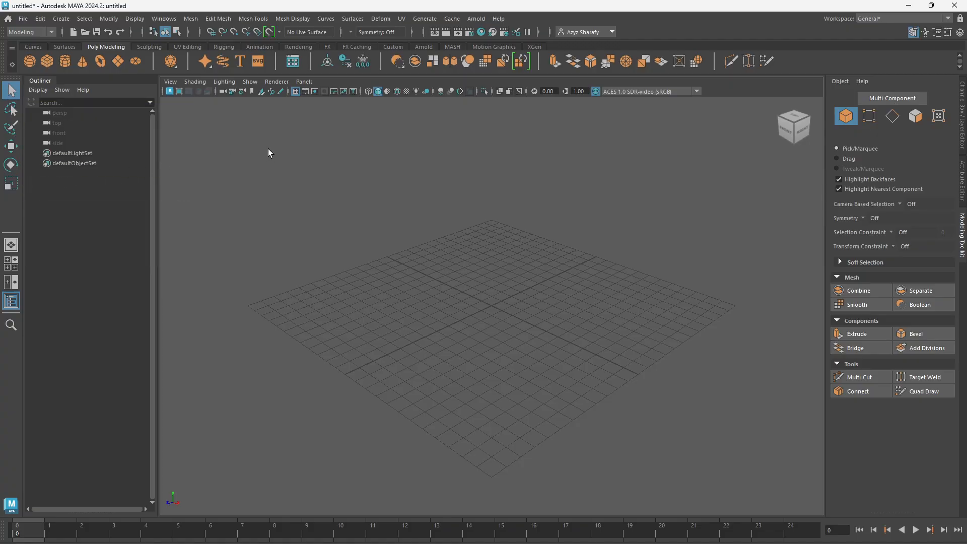
Cycle through the Move, Rotate and Scale tools and return to the Select tool.
key("w")
key("e")
key("r")
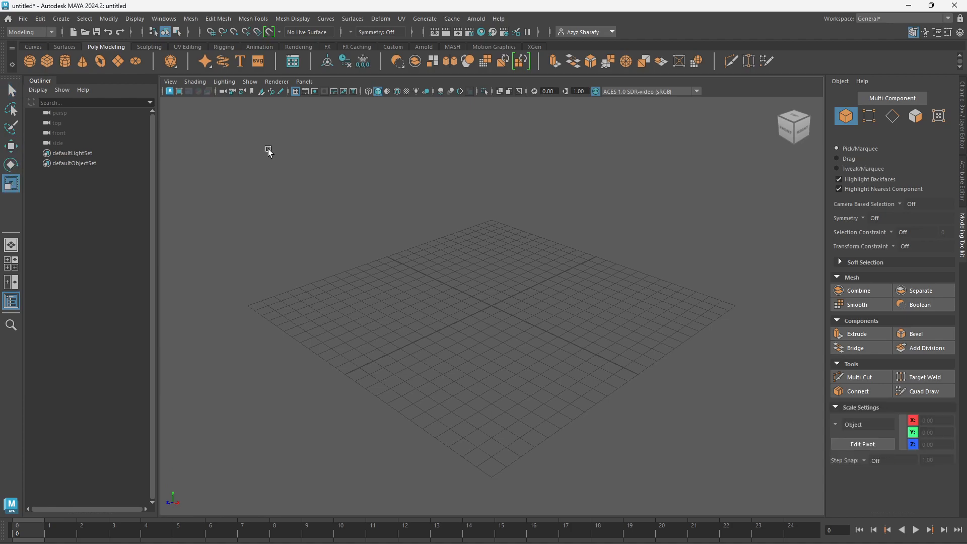
key("q")
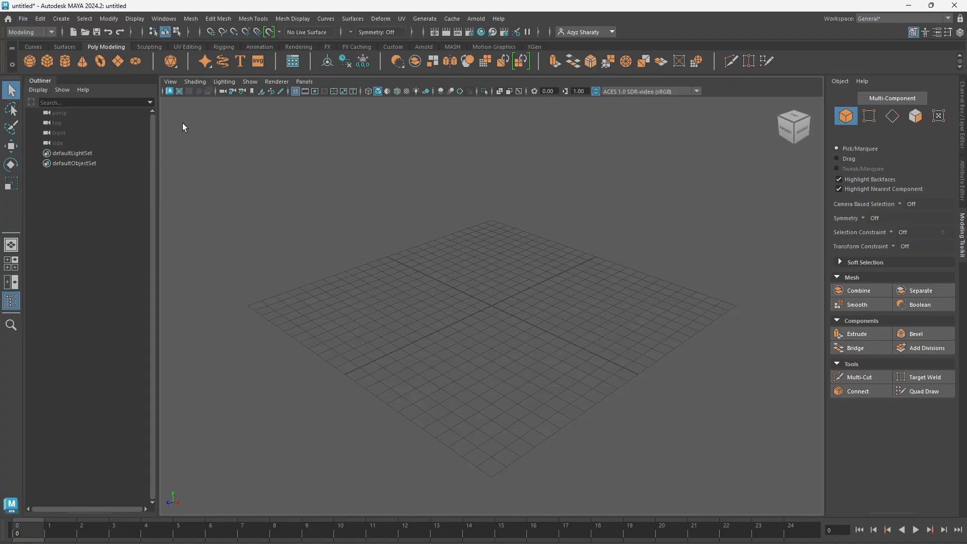
key("w")
key("e")
key("r")
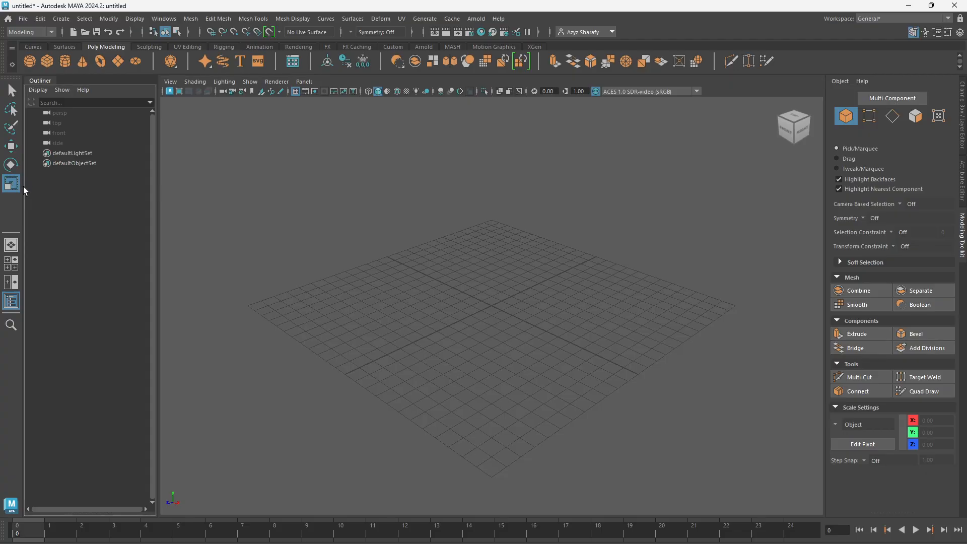
key("e")
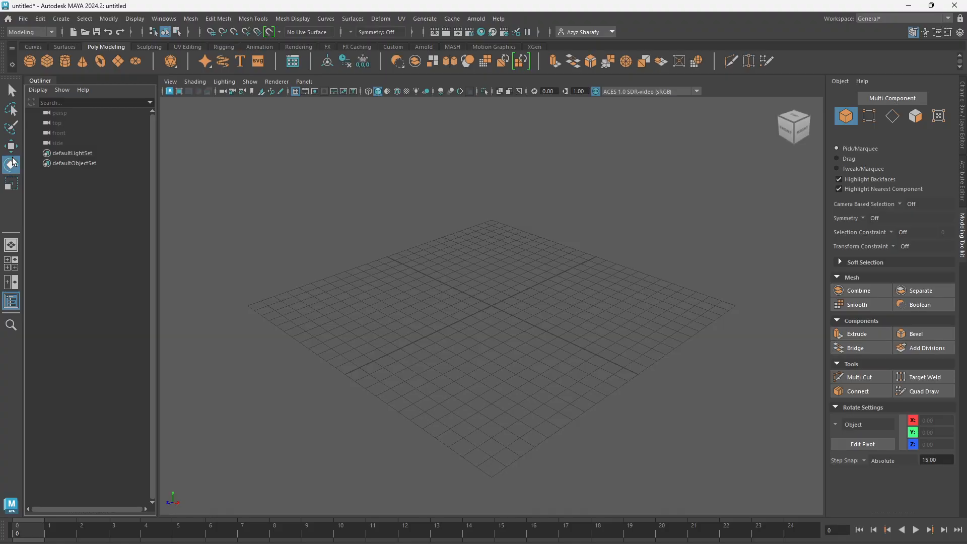
key("w")
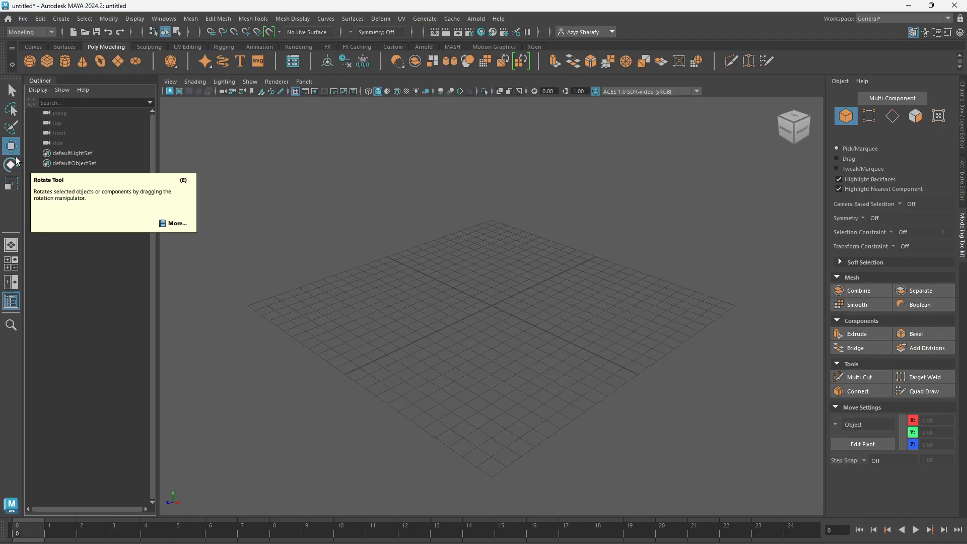
key("q")
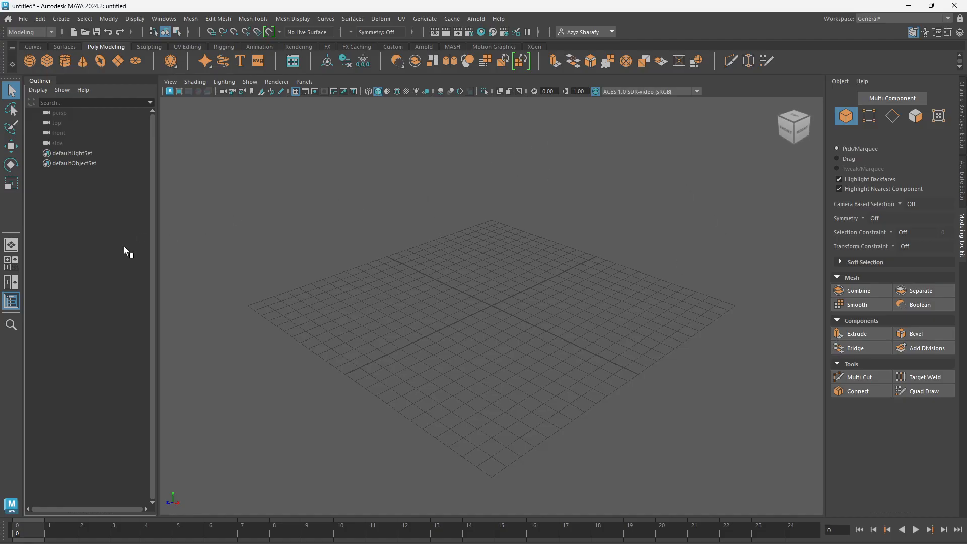
Create a polygon sphere at the origin in the four-view layout and maximize the perspective view.
left_click(10, 265)
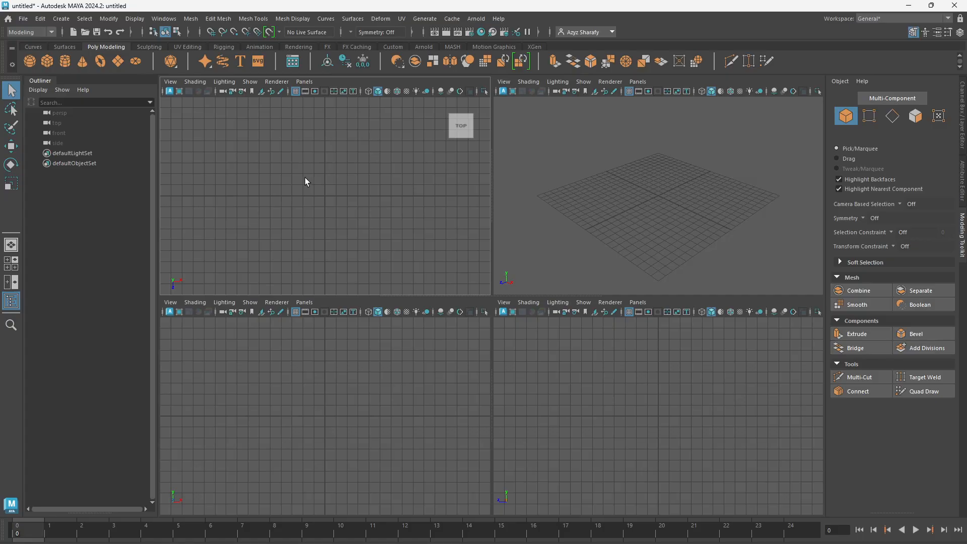
left_click(29, 61)
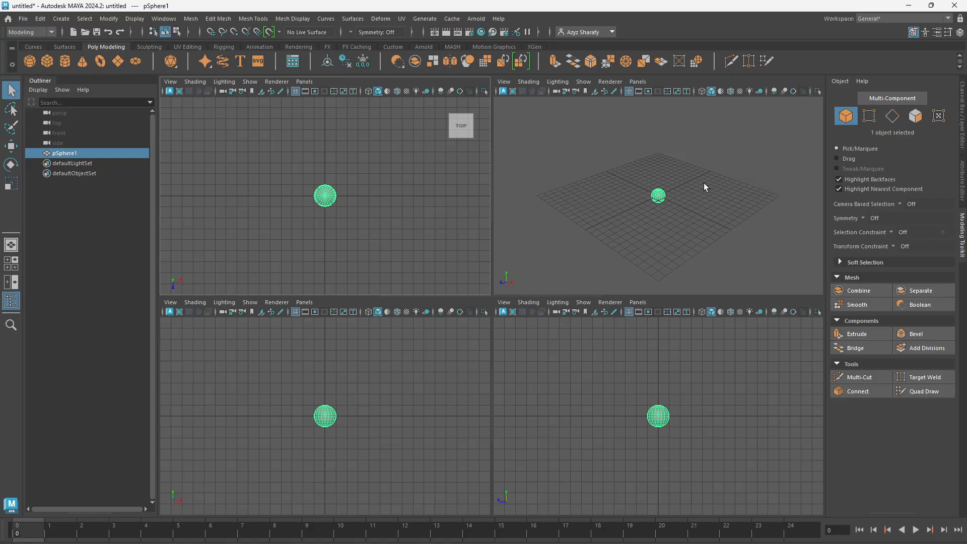
key("space")
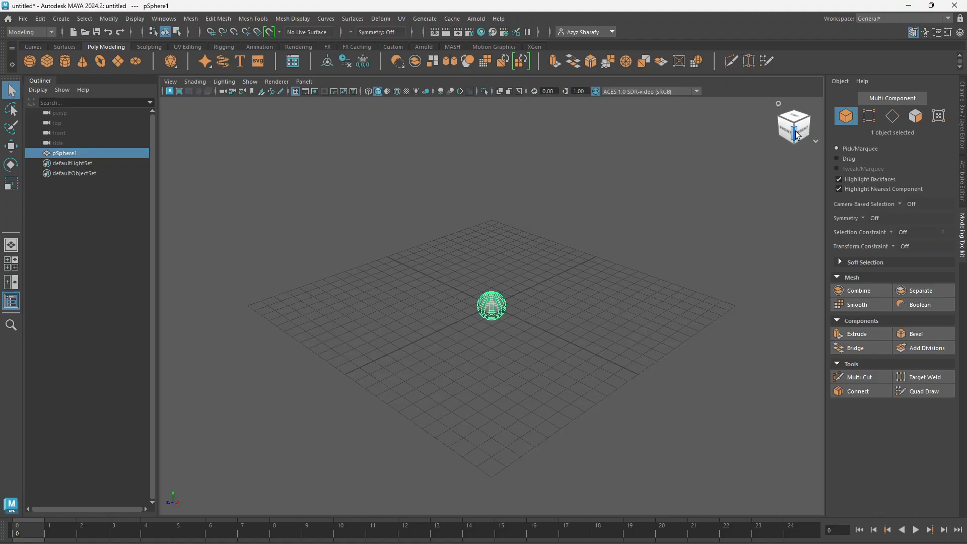
Orbit the perspective view around the sphere, deselect it and zoom in for a close look.
left_click_drag(796, 132, 746, 122)
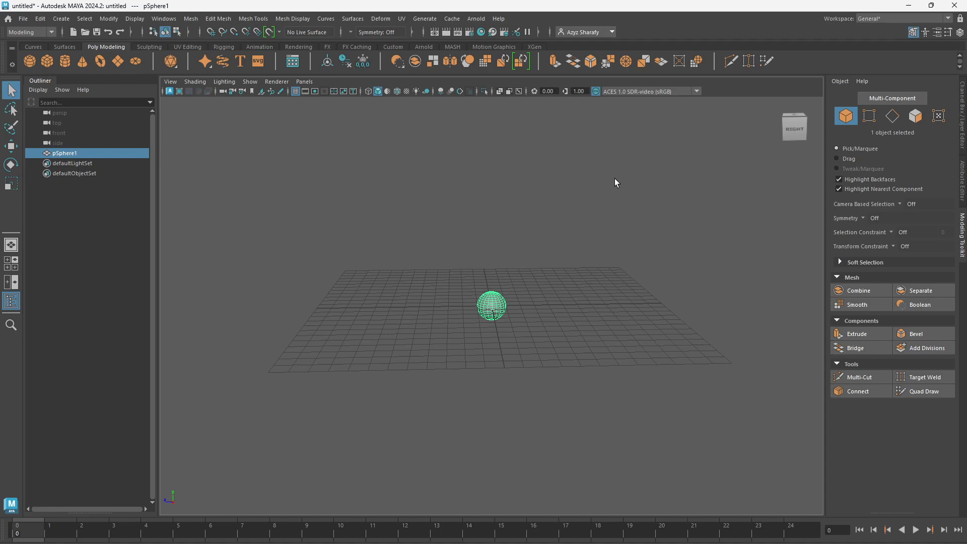
left_click_drag(619, 183, 563, 207, "alt")
left_click(579, 187)
scroll(583, 249, "up", 8)
scroll(579, 248, "up", 4)
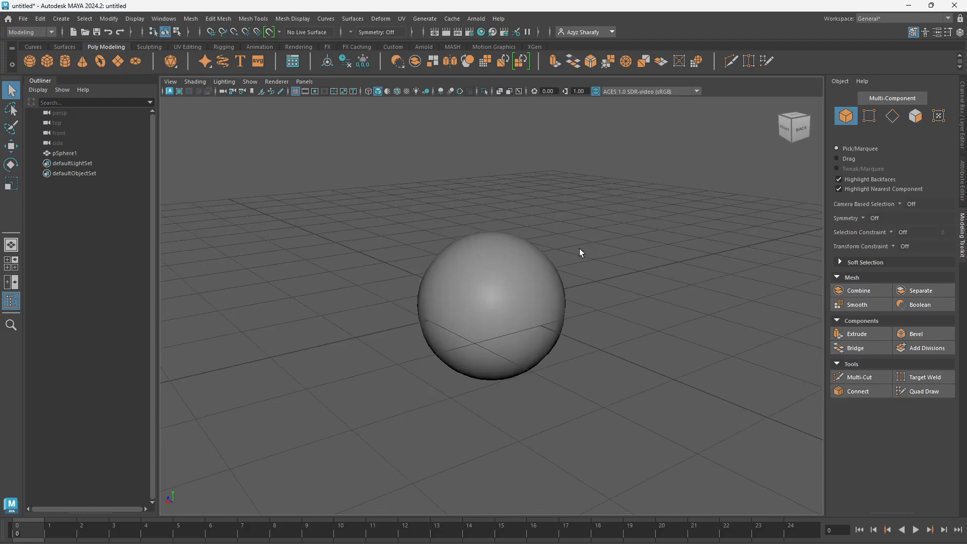
scroll(575, 248, "down", 2)
scroll(575, 249, "up", 2)
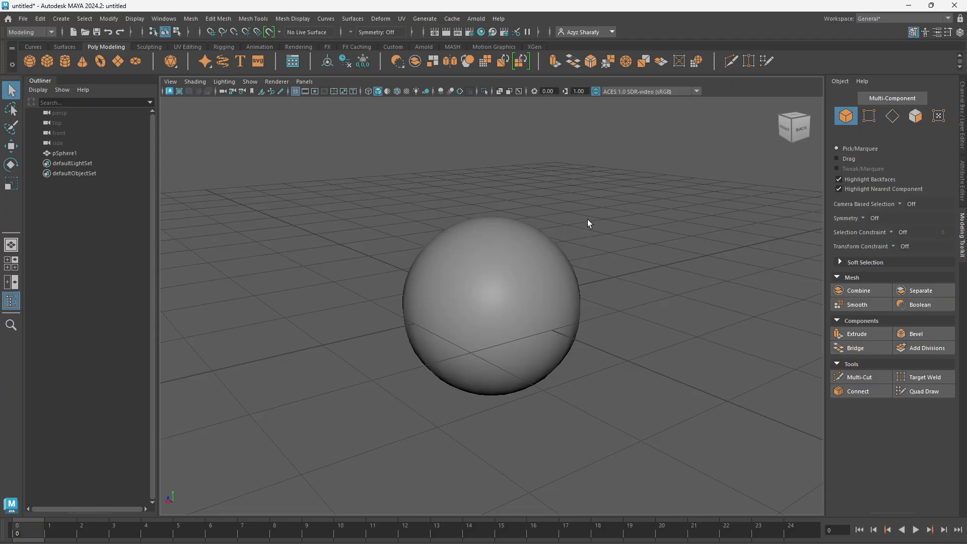
Select the sphere and use the Move tool to shift it to about X -0.39, Y -0.02, Z 0.83.
left_click(11, 147)
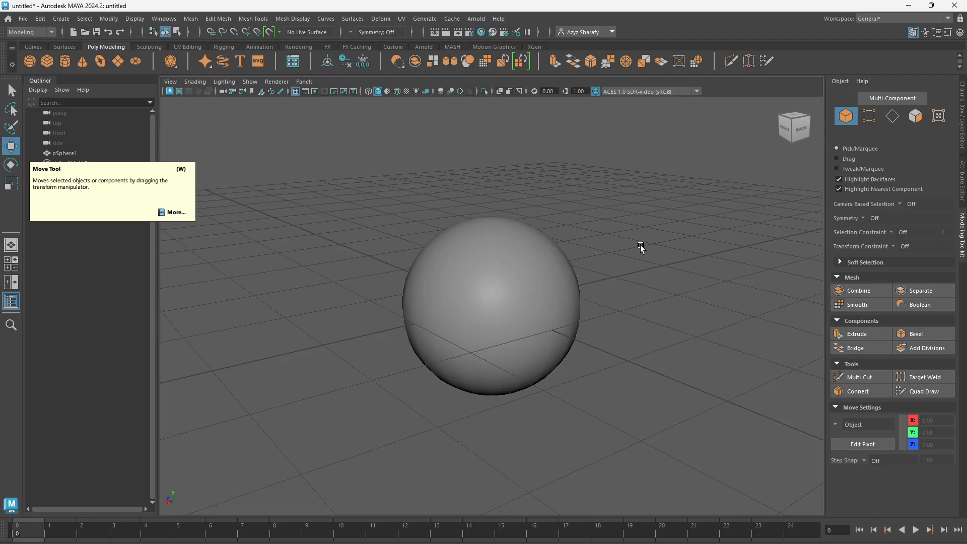
left_click_drag(368, 189, 624, 419)
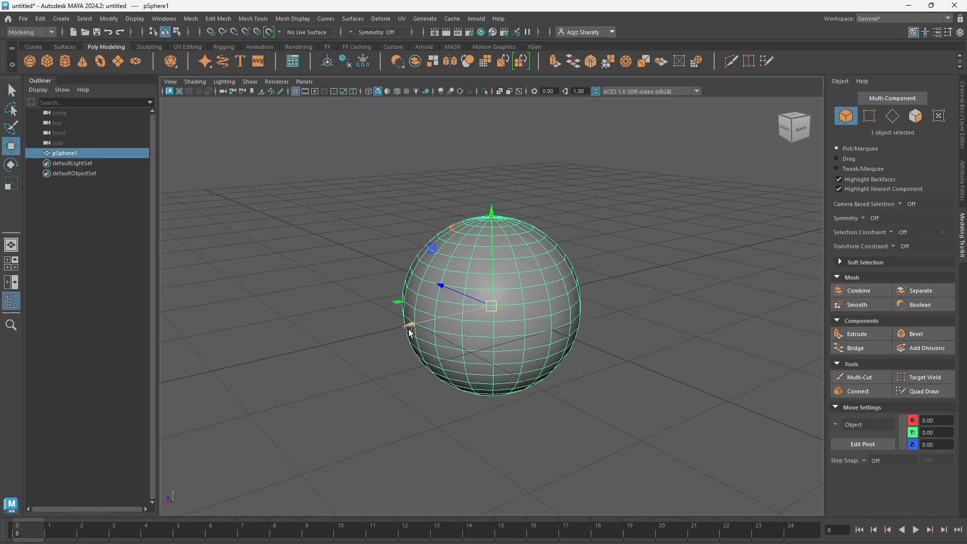
left_click_drag(408, 330, 562, 288)
left_click_drag(566, 242, 431, 222)
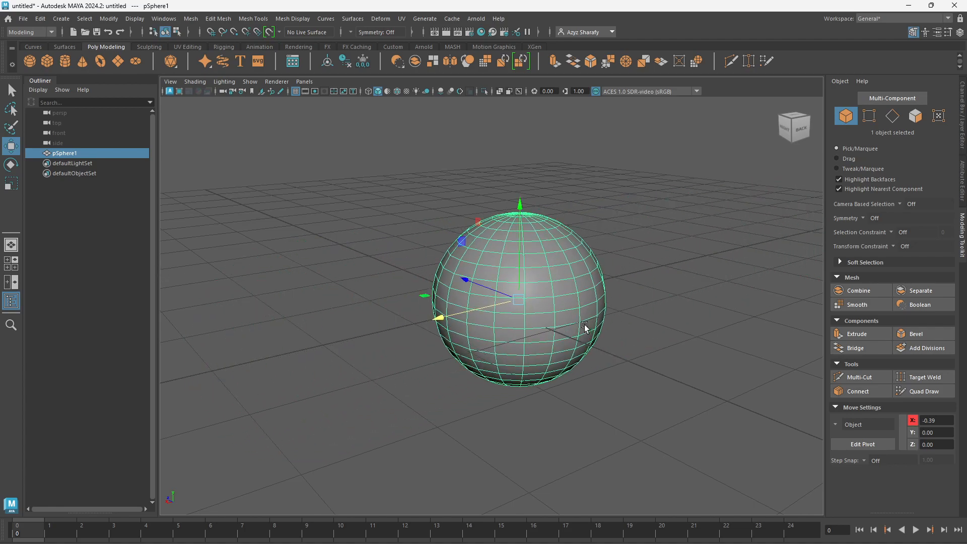
left_click_drag(466, 279, 442, 234)
mouse_move(473, 174)
left_mouse_down()
mouse_move(476, 64)
mouse_move(476, 244)
mouse_move(478, 181)
mouse_move(476, 216)
mouse_move(475, 192)
left_mouse_up()
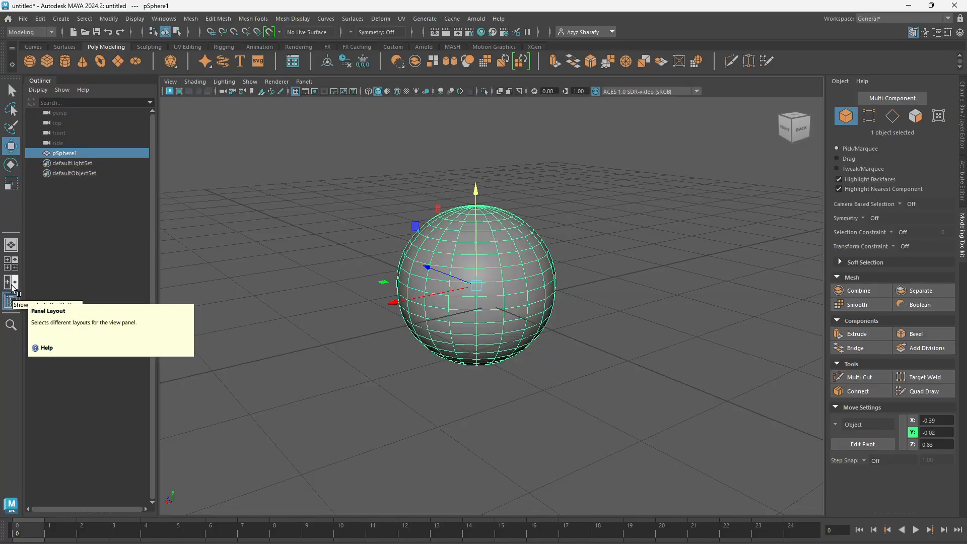
Show all four views and move the sphere to about X -3.91 and Y -0.99.
left_click(12, 269)
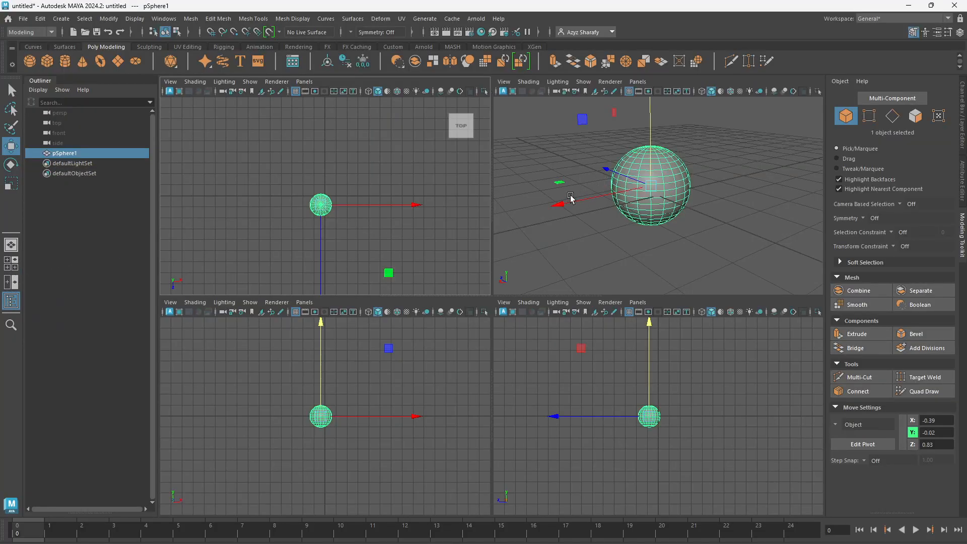
left_click_drag(559, 206, 745, 177)
left_click_drag(344, 205, 383, 205)
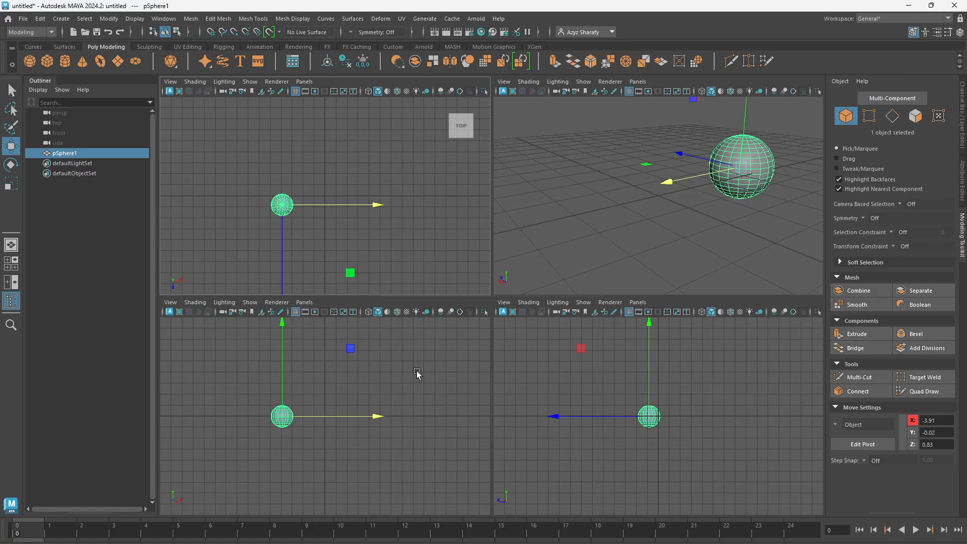
left_click_drag(649, 323, 620, 335)
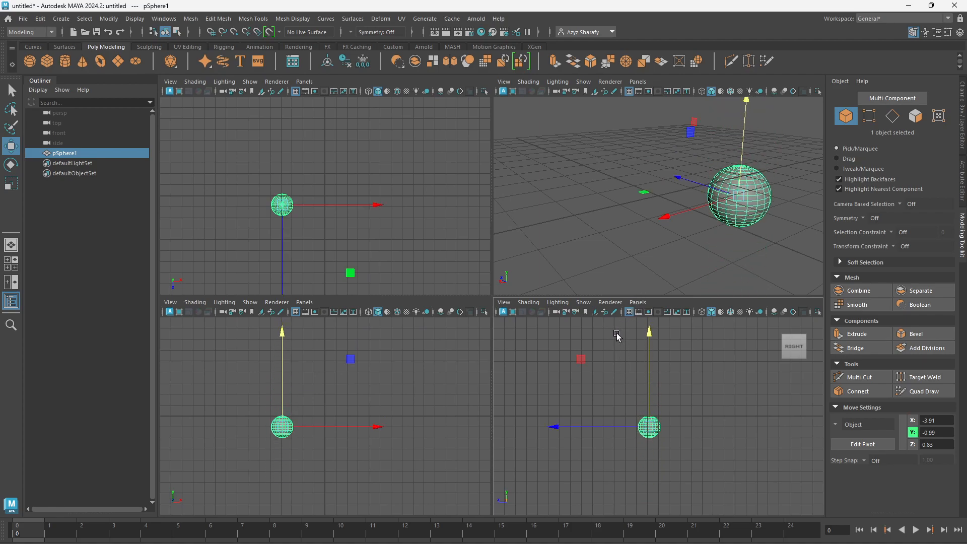
Maximize the side view, switch to the maximized perspective view and move the sphere along Z to about -2.05.
key("space")
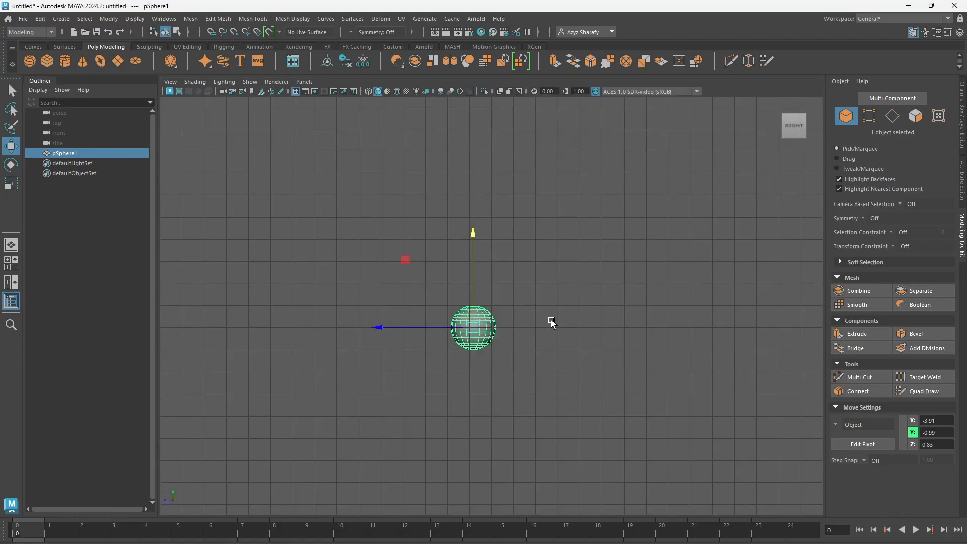
key("space")
key("space")
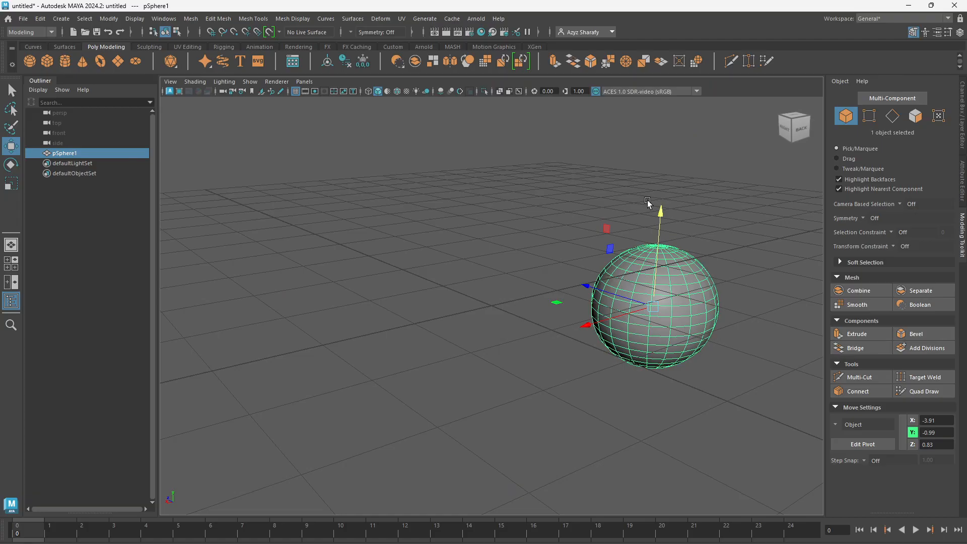
left_click(663, 204)
left_click_drag(581, 286, 723, 311)
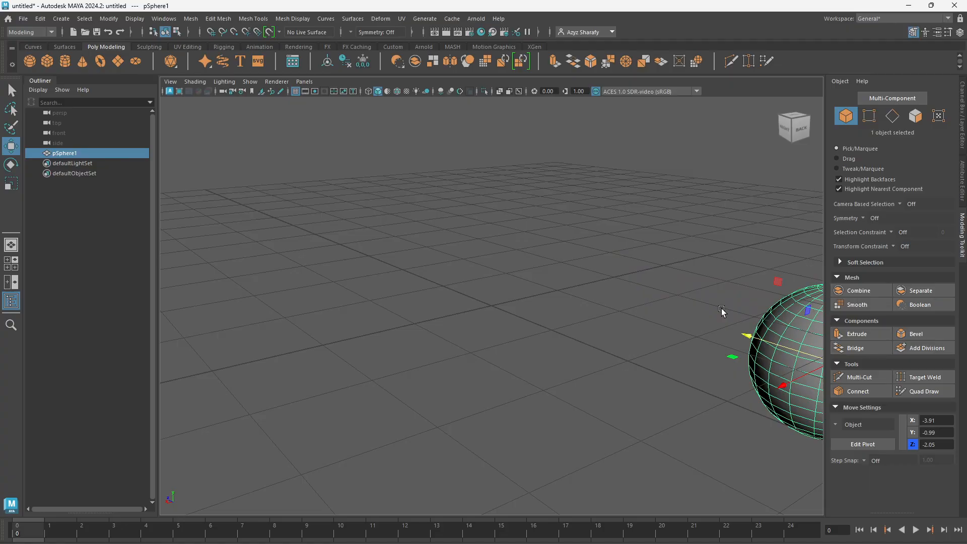
Frame the sphere and move it across the grid to about X -2.60 and Z 4.39.
key("f")
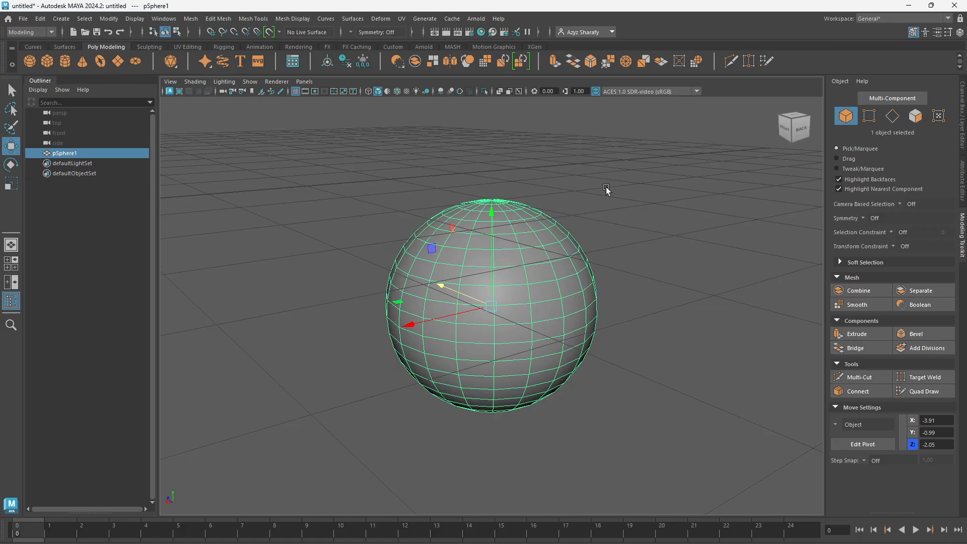
scroll(604, 196, "down", 8)
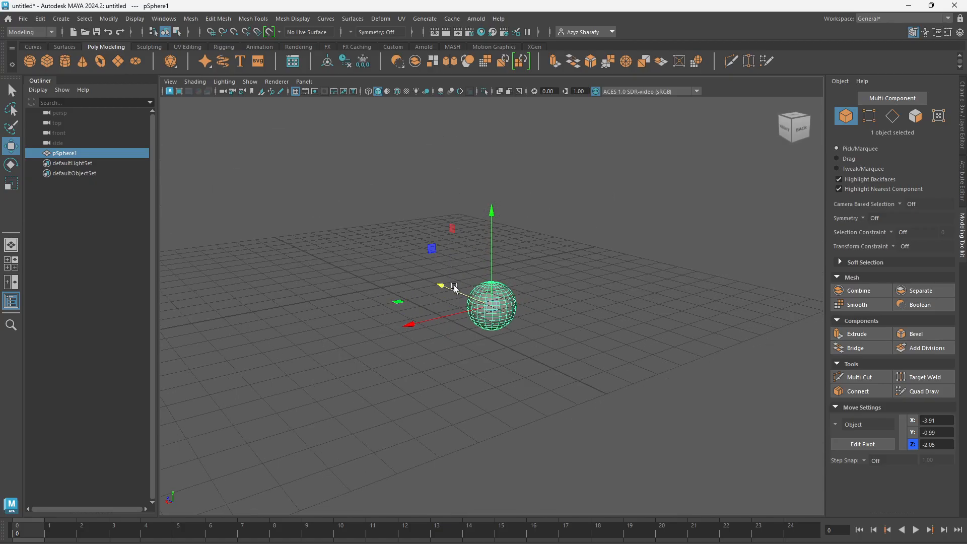
left_click_drag(444, 284, 321, 279)
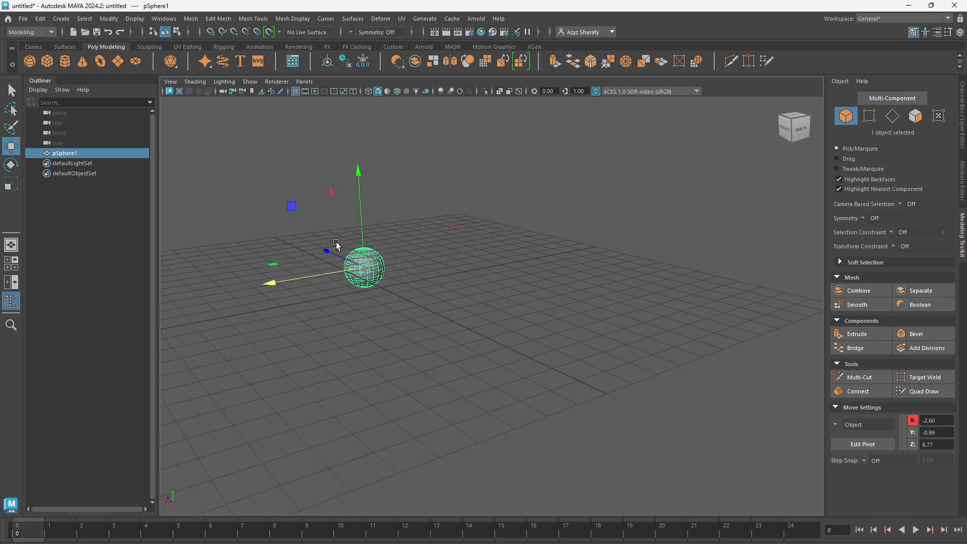
left_click(333, 251)
left_click_drag(325, 230, 380, 296)
left_click_drag(323, 253, 336, 263)
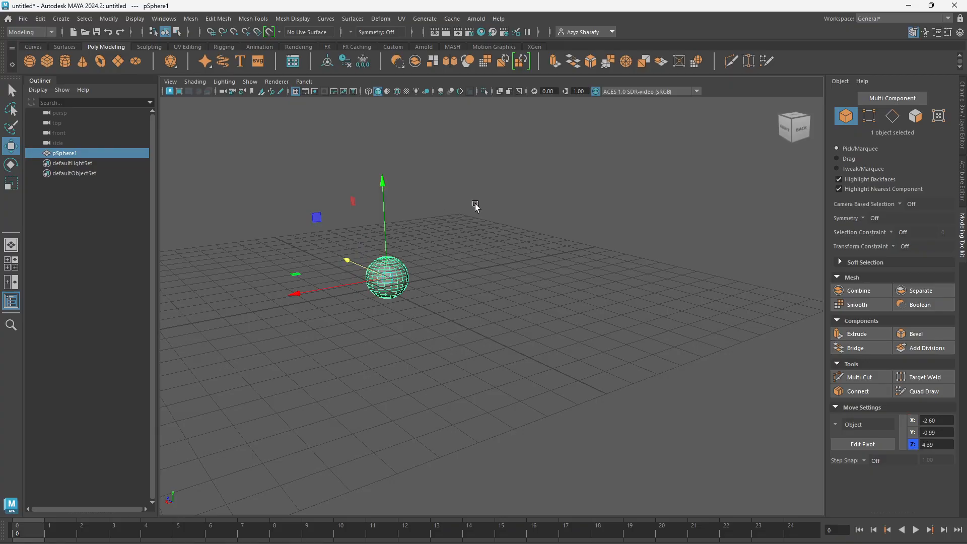
From a top-down angle, move the sphere near the grid centre, to about X -0.44 and Z 0.26.
left_click(790, 135)
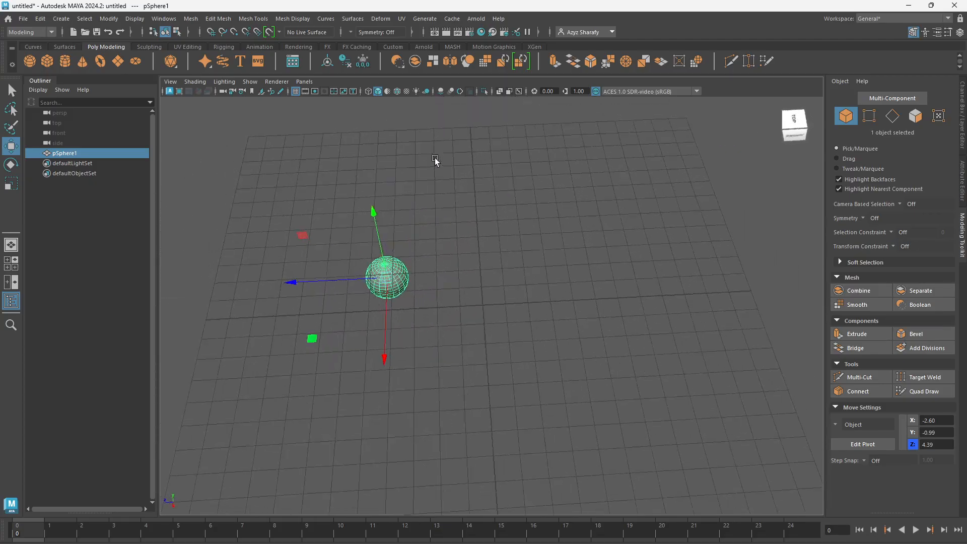
mouse_move(464, 190)
left_mouse_down("alt")
mouse_move(454, 169)
mouse_move(456, 183)
left_mouse_up("alt")
left_click_drag(297, 313, 394, 279)
left_click_drag(501, 328, 521, 375)
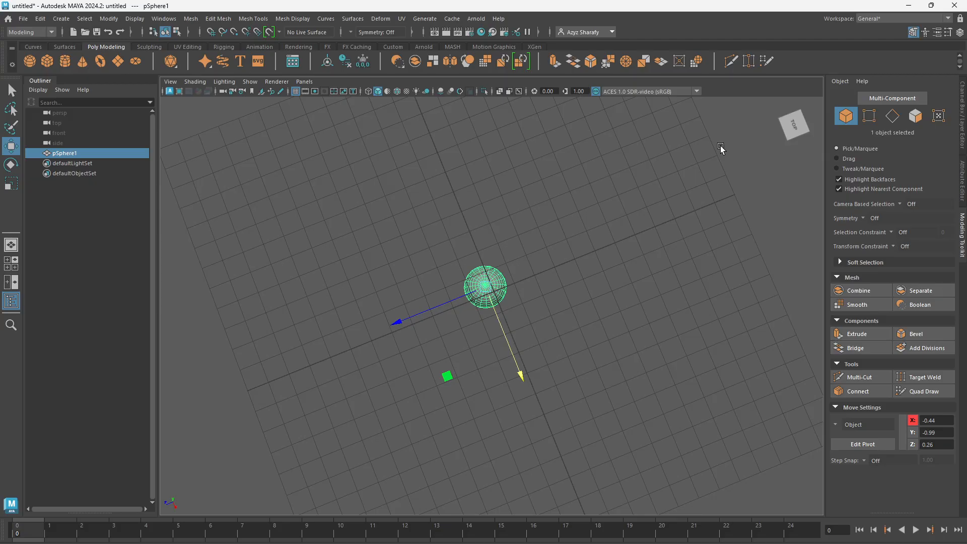
Examine the sphere and grid from top, side and angled viewpoints, framing the sphere and zooming back out.
scroll(720, 146, "down", 5)
key("alt")
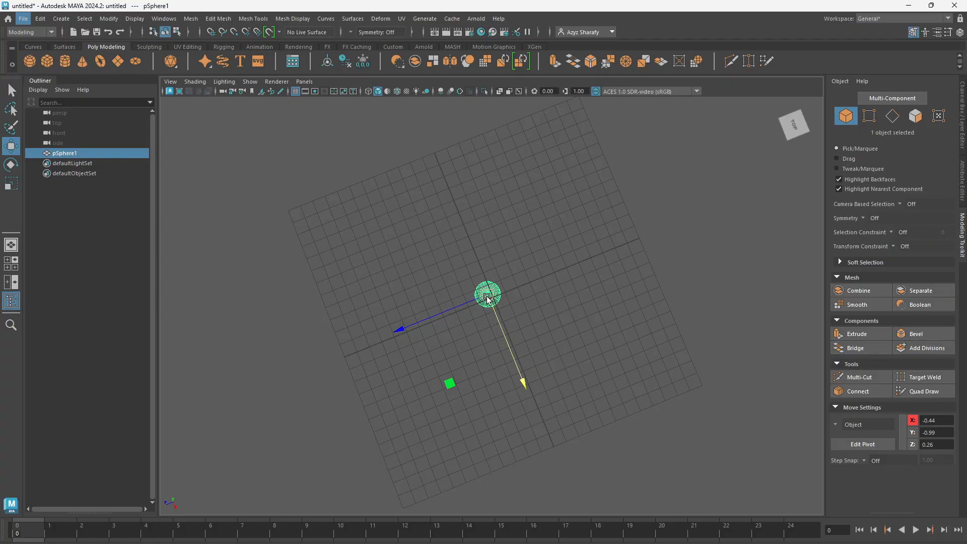
left_click(793, 124)
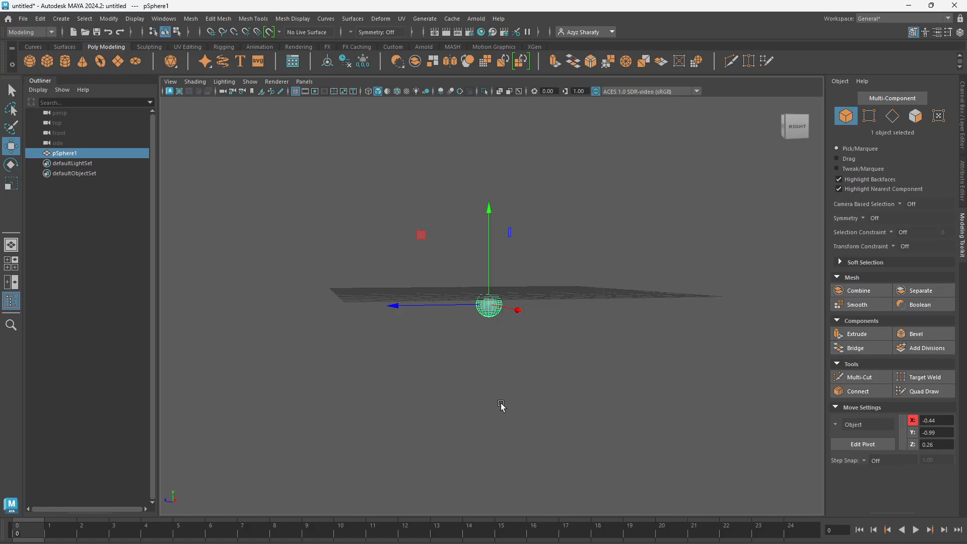
left_click_drag(795, 127, 773, 151)
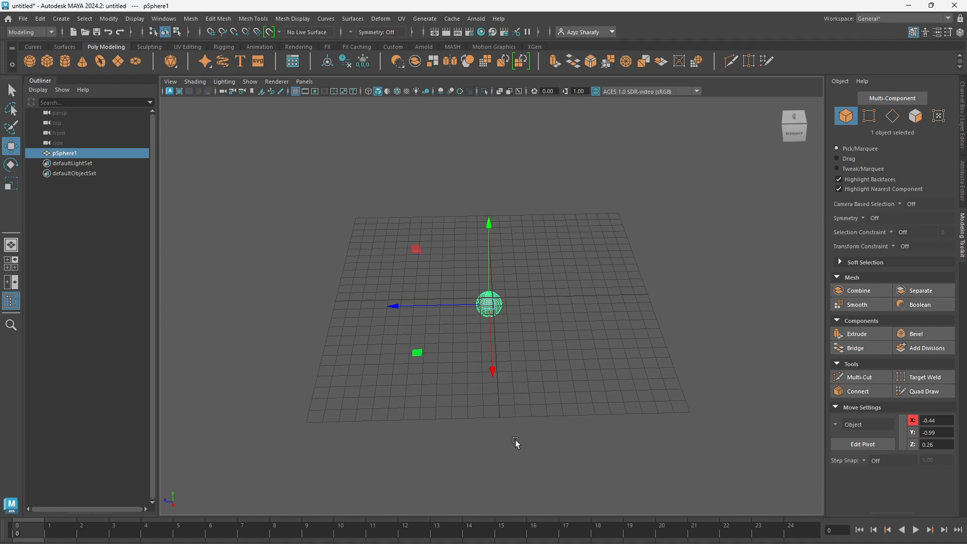
left_click(793, 121)
left_click_drag(729, 128, 751, 139, "alt")
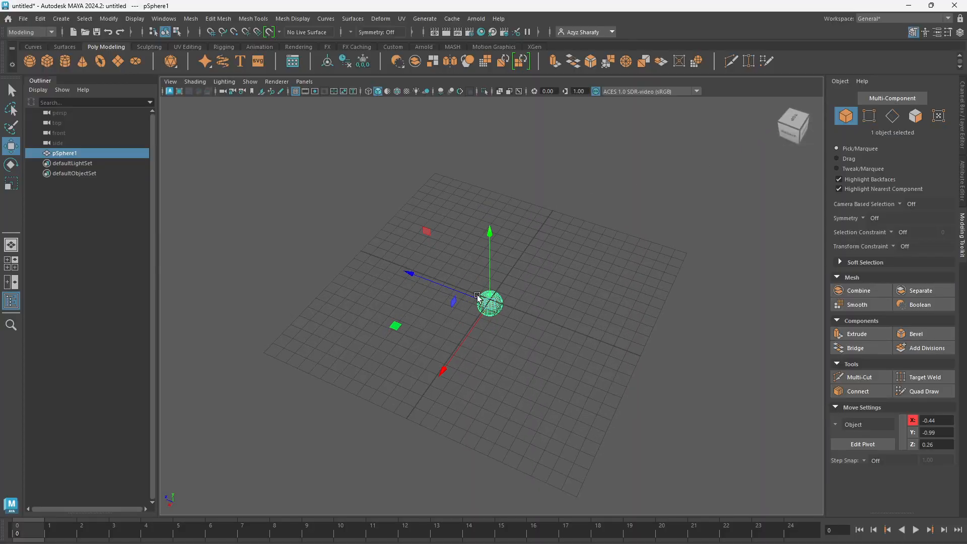
key("f")
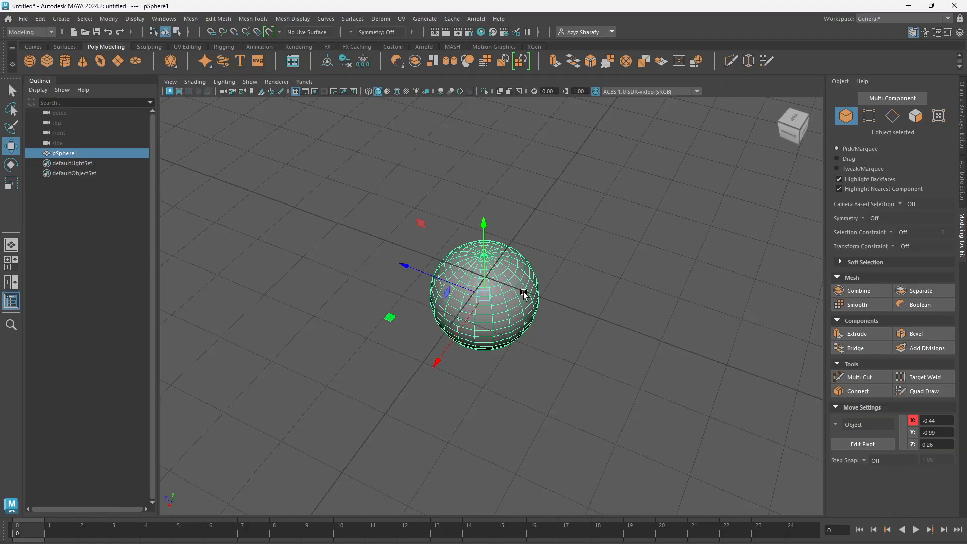
scroll(594, 196, "down", 2)
scroll(594, 201, "down", 3)
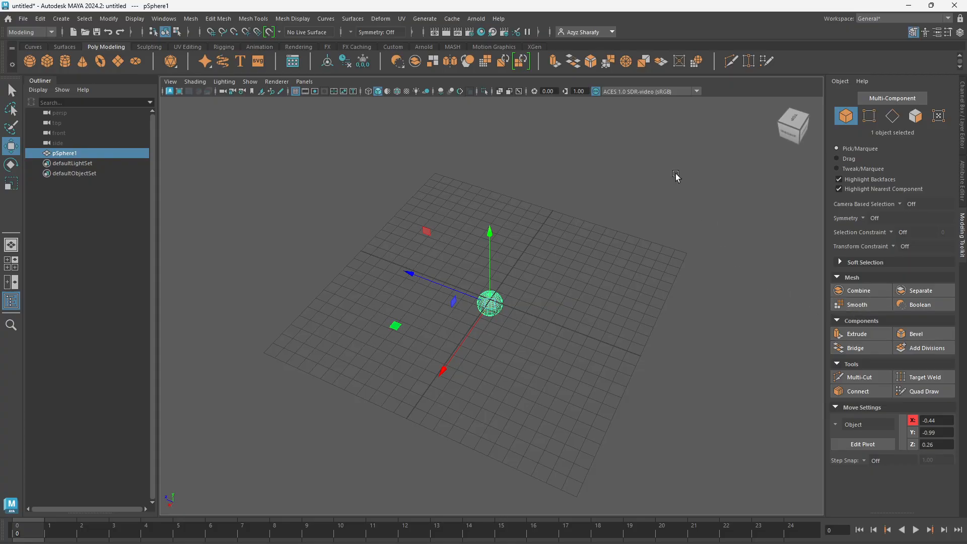
Select the whole sphere with the Select tool and keep it in Object Mode.
left_click(790, 108)
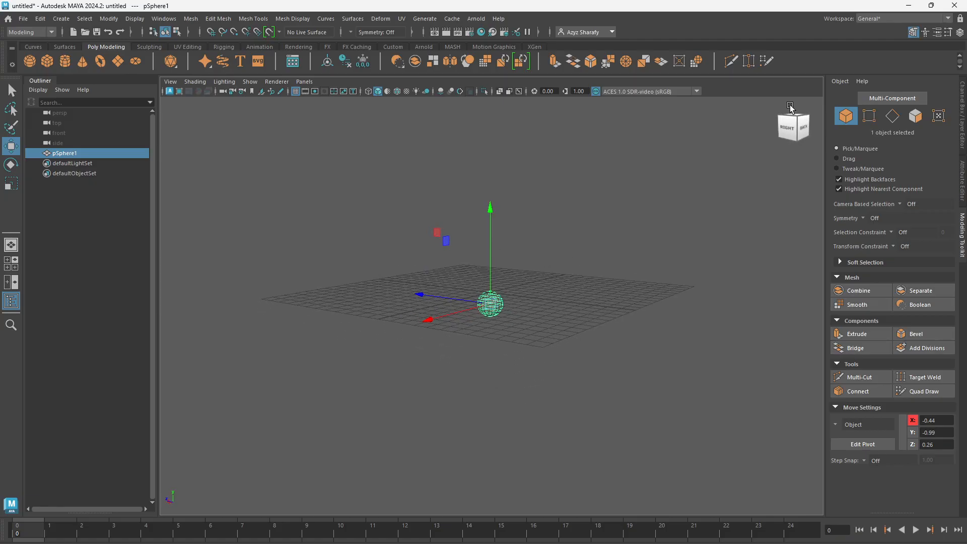
scroll(684, 197, "up", 10)
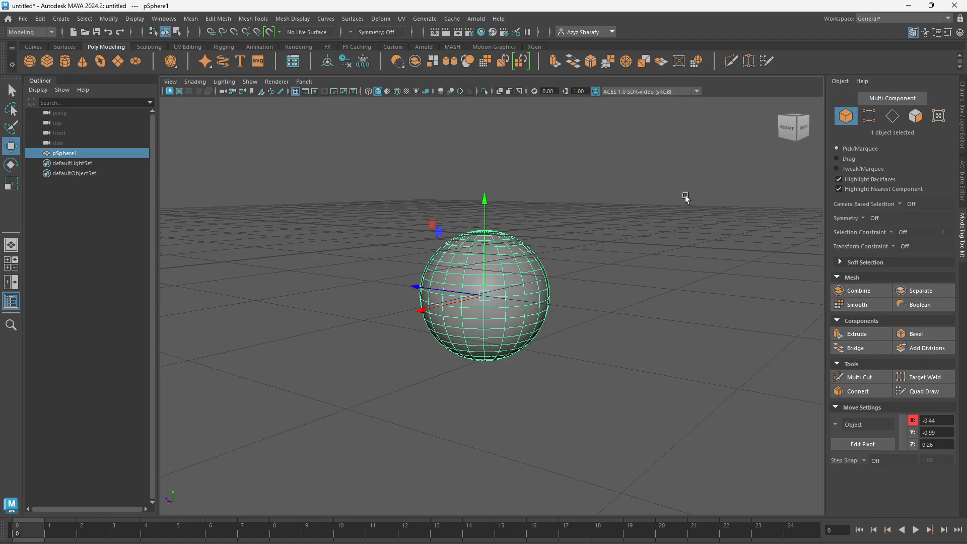
scroll(685, 198, "up", 4)
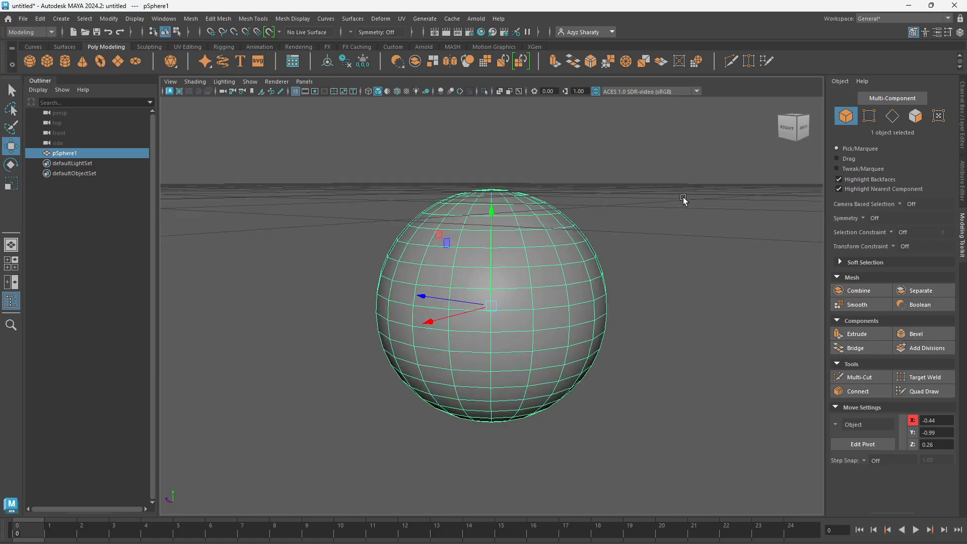
left_click(801, 129)
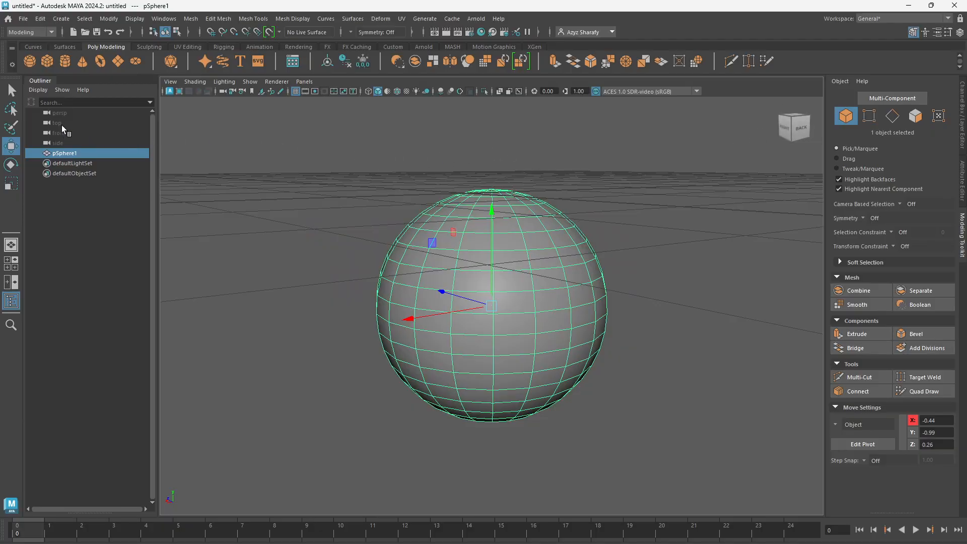
left_click(10, 92)
left_click_drag(370, 164, 629, 454)
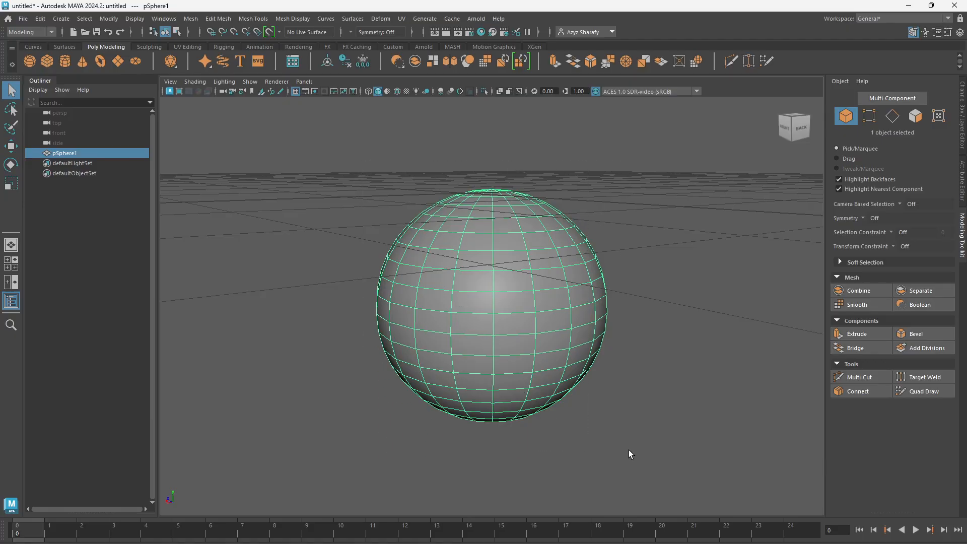
right_click(491, 189)
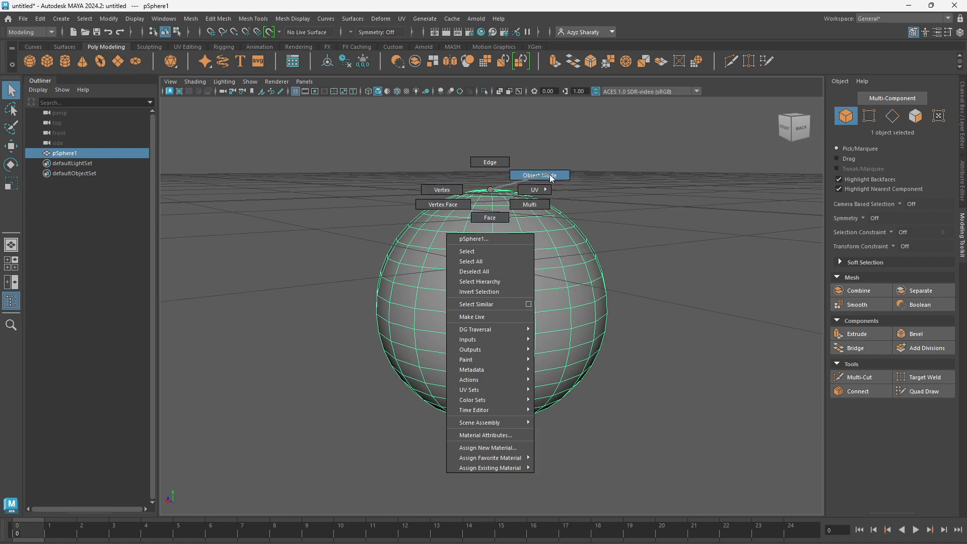
right_click_drag(551, 179, 550, 178)
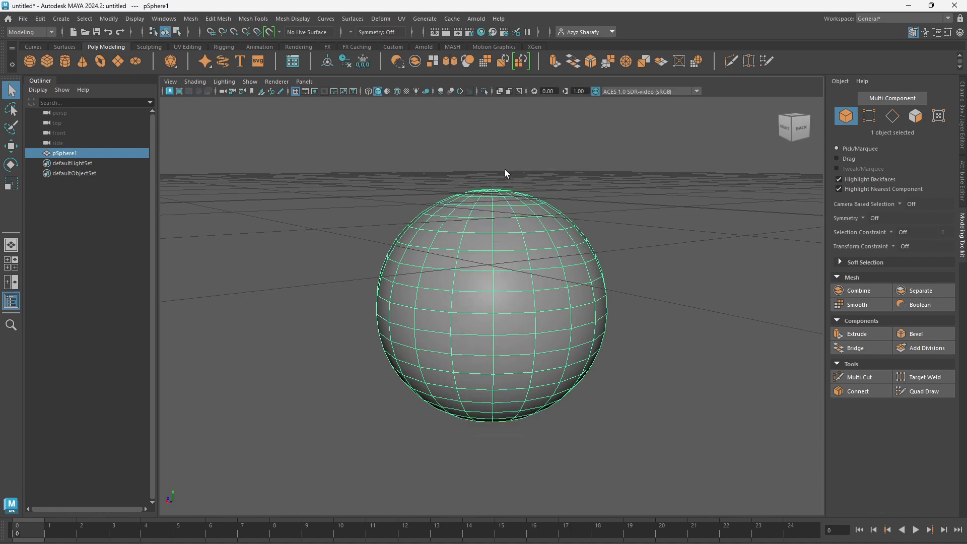
Switch the sphere to Face mode and select a rectangular patch of faces from its upper middle across to one edge.
right_click(488, 189)
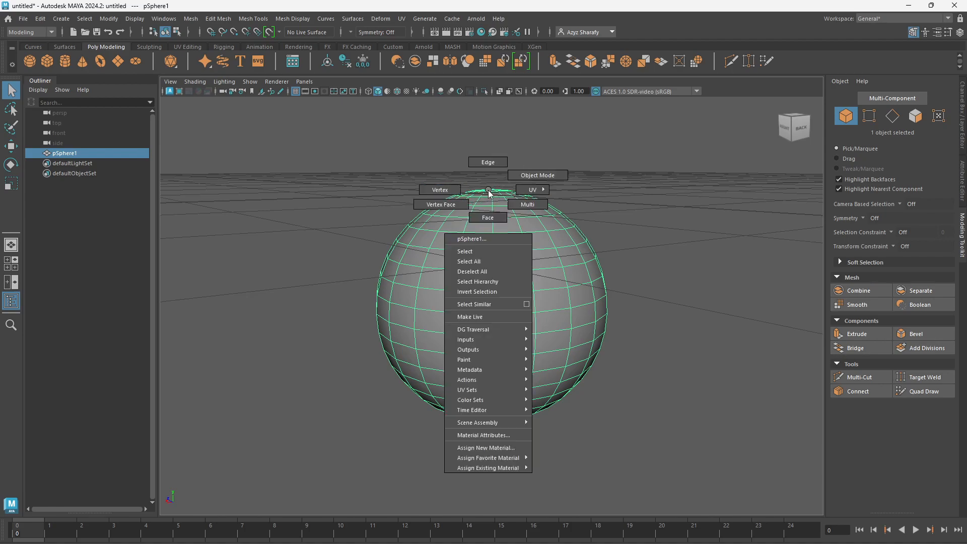
left_click(491, 218)
mouse_move(475, 246)
left_mouse_down()
mouse_move(467, 293)
mouse_move(561, 318)
mouse_move(627, 307)
left_mouse_up()
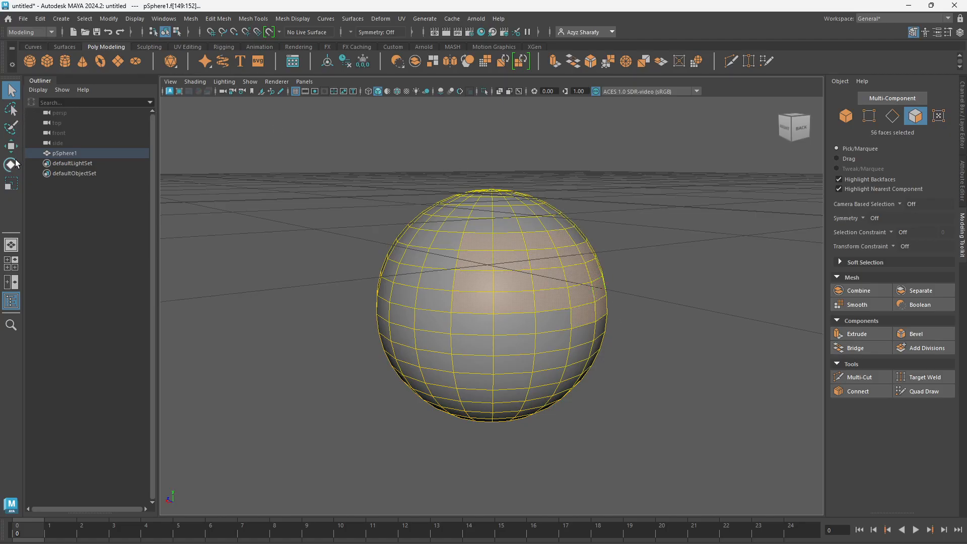
Scale the selected faces up uniformly, stretch them along X into an oval, and rotate them slightly.
left_click(8, 188)
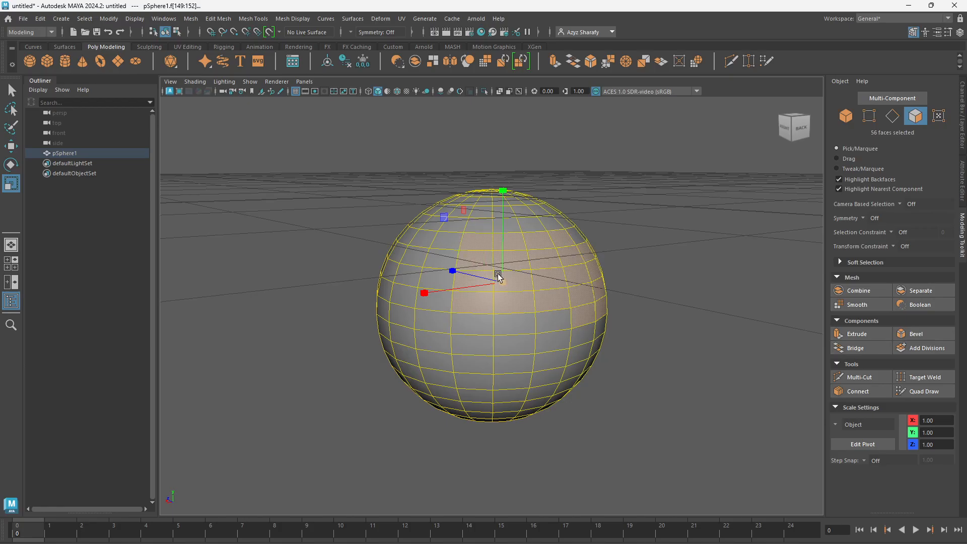
left_click_drag(504, 282, 535, 263)
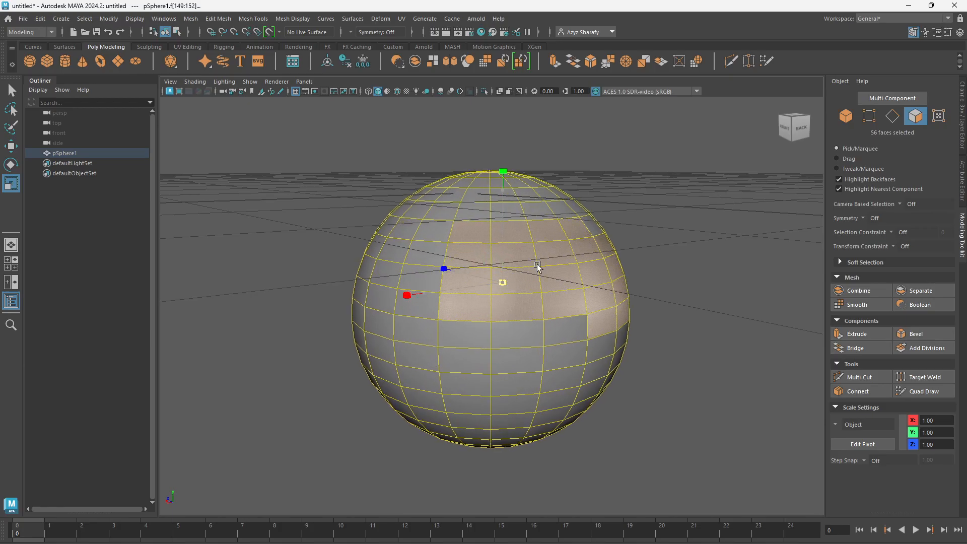
left_click_drag(425, 294, 371, 300)
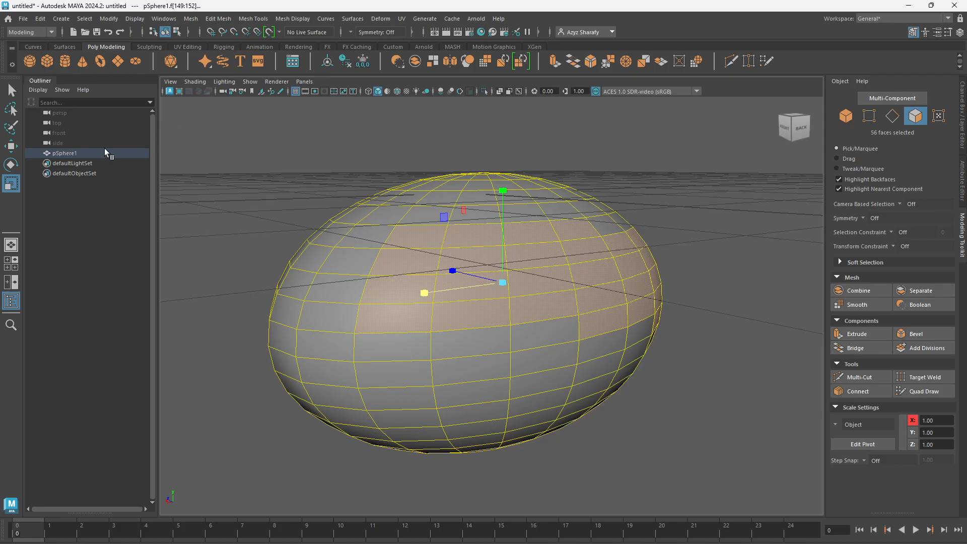
left_click(11, 161)
left_click_drag(586, 245, 567, 340)
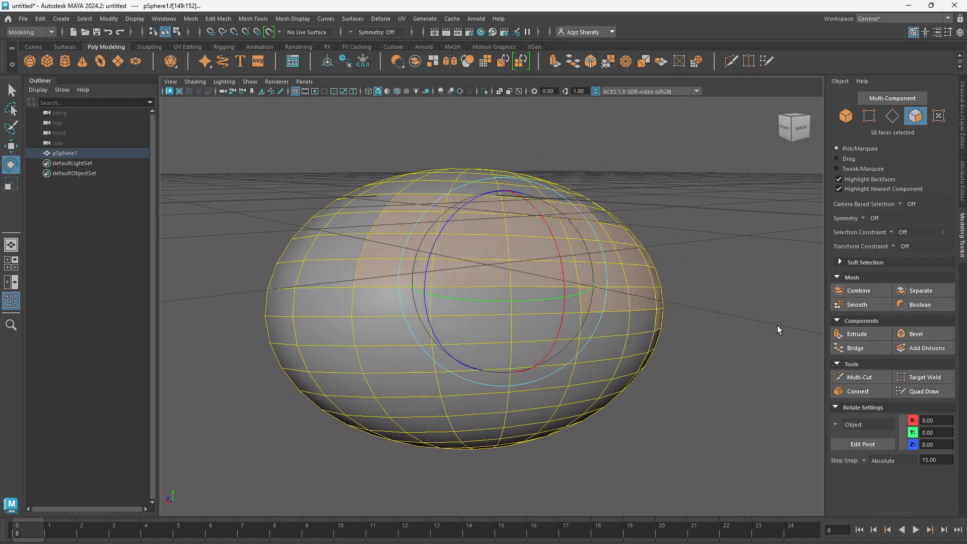
Try Extrude on the selected patch, then extrude a single upper face outward to a Local Translate Z of about 0.863.
left_click(852, 335)
left_click(650, 358)
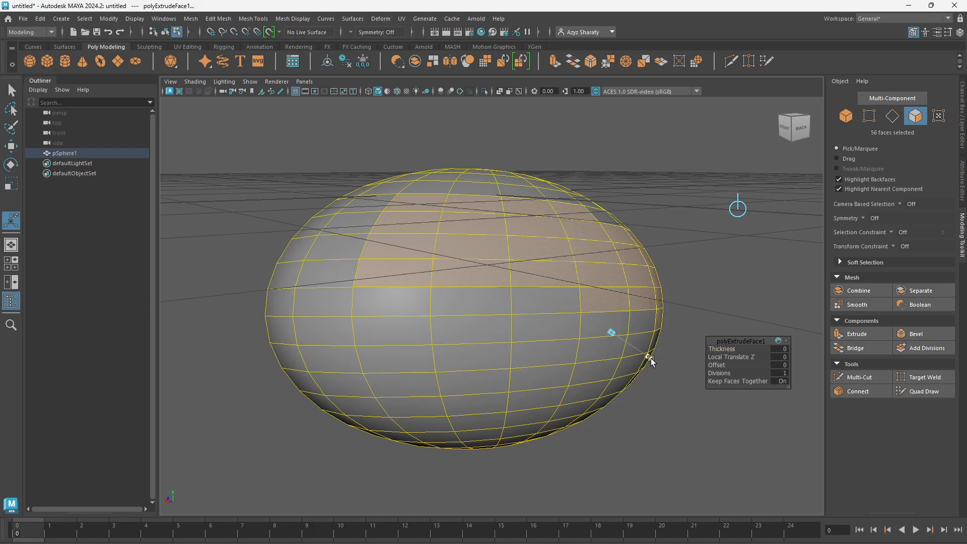
left_click(509, 245)
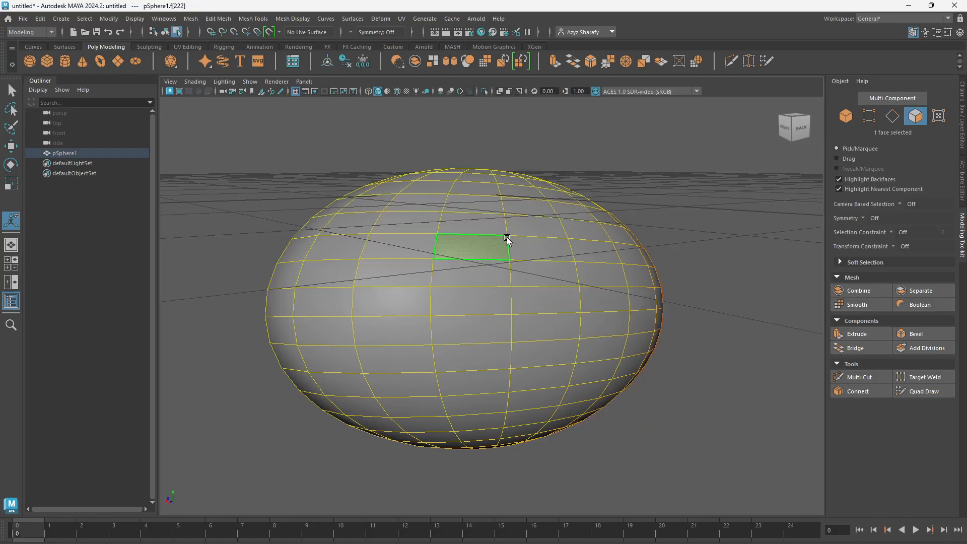
left_click(856, 334)
left_click_drag(492, 296, 533, 358)
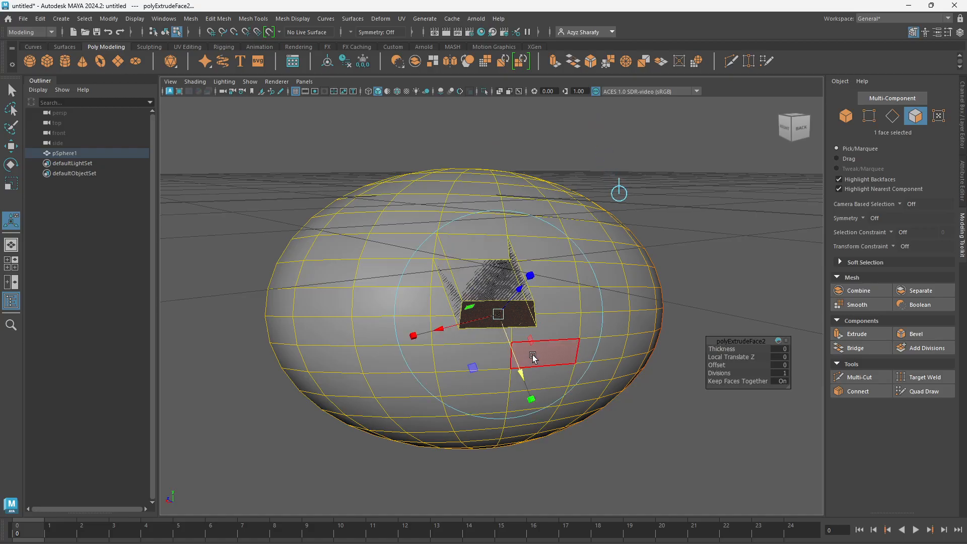
left_click(801, 130)
left_click_drag(444, 281, 325, 207)
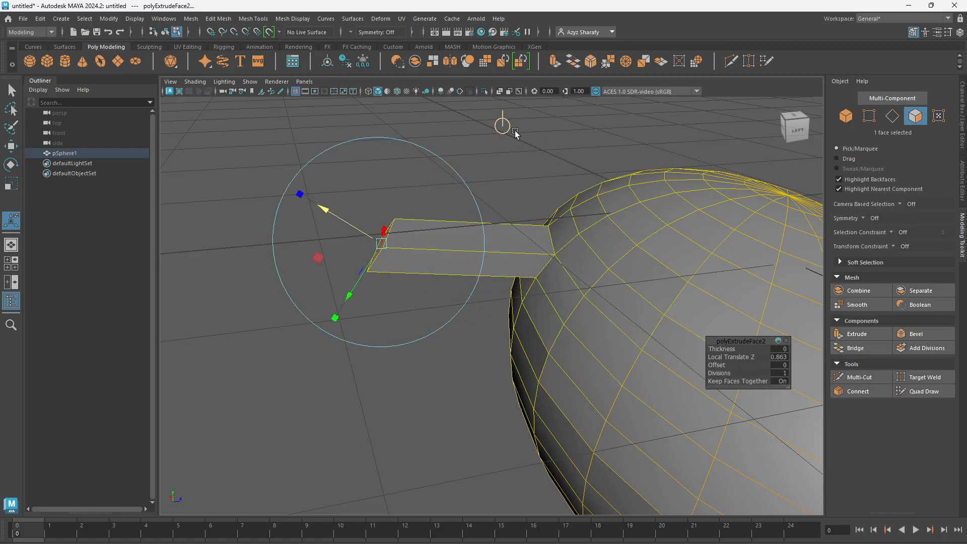
In the four-view layout, pull the extruded face farther out into a long arm, to a Local Translate Z of about 6.135.
left_click_drag(794, 134, 728, 126)
scroll(591, 173, "down", 10)
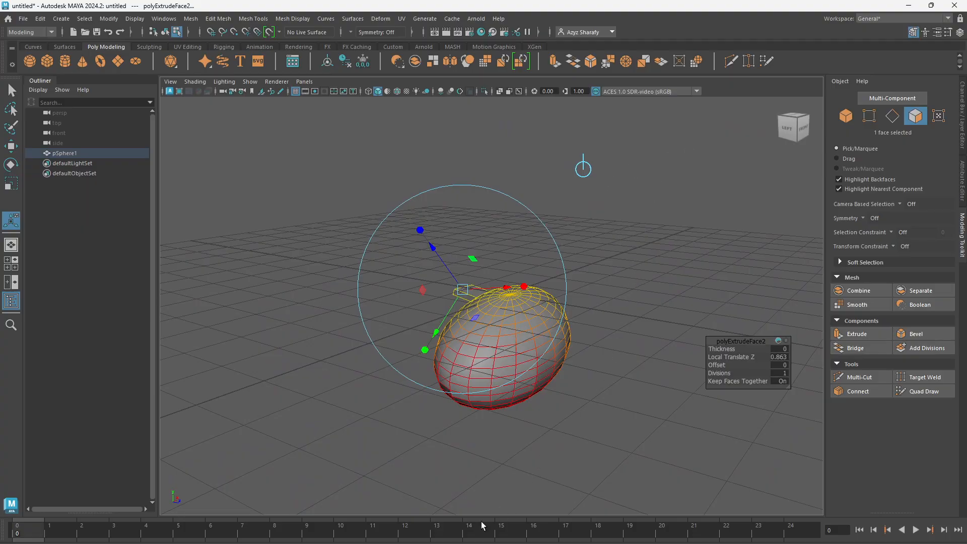
left_click(10, 262)
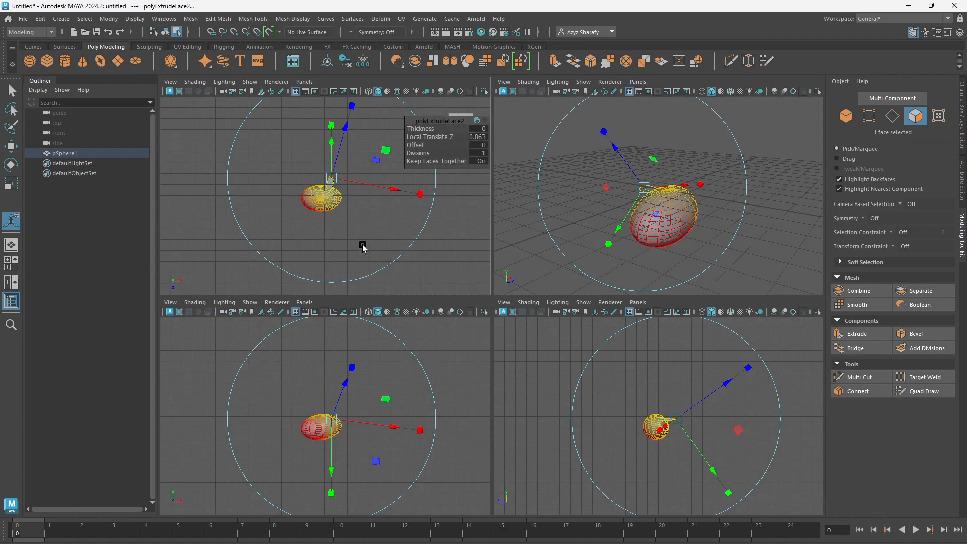
mouse_move(396, 189)
left_mouse_down()
mouse_move(423, 194)
mouse_move(404, 193)
left_mouse_up()
left_click_drag(354, 388, 350, 353)
left_click_drag(761, 453, 778, 463)
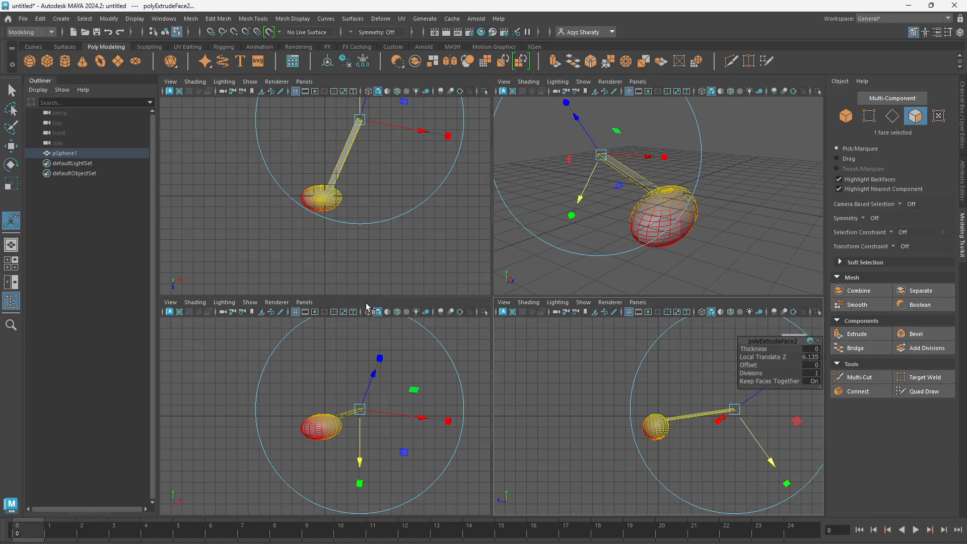
Undo both face extrusions, back to the face patch selected on the stretched sphere.
key("ctrl+z")
key("ctrl+z")
key("ctrl+z")
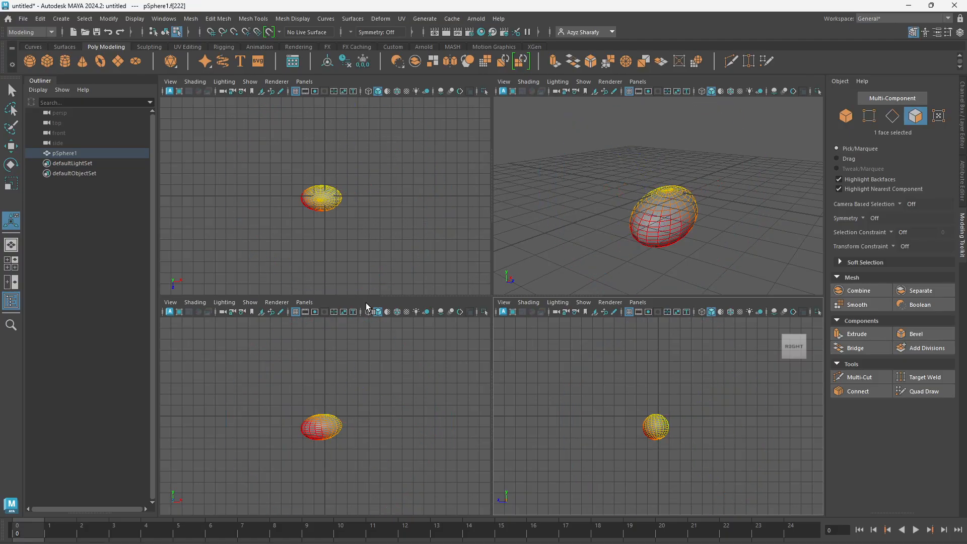
key("shift+z")
key("shift+z")
key("ctrl+z")
key("ctrl+z")
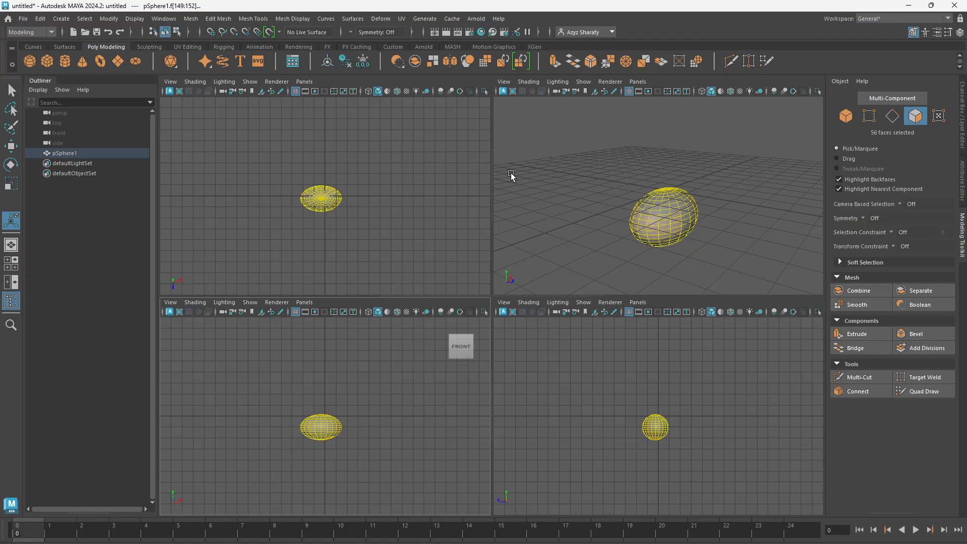
Maximize the perspective view and deselect all faces of the sphere with the Select tool.
scroll(542, 168, "up", 3)
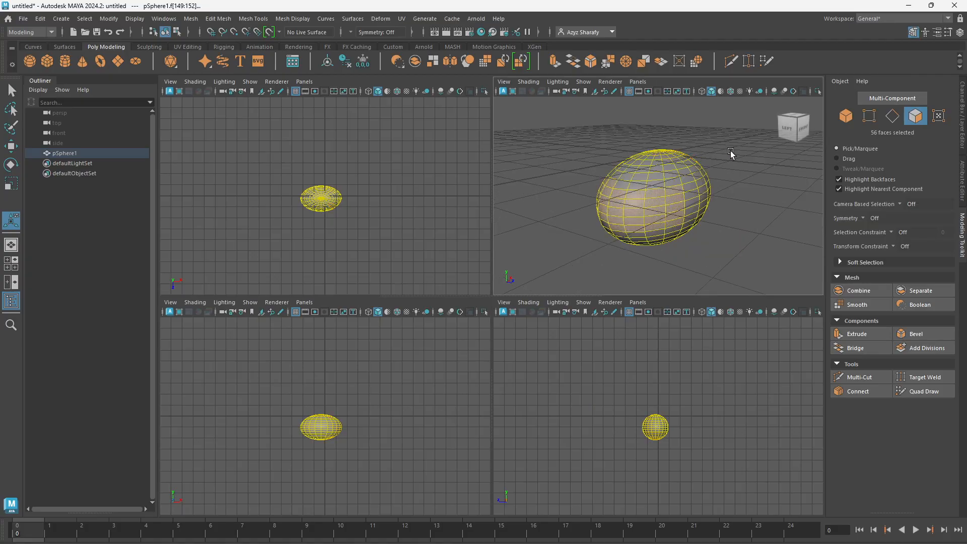
key("space")
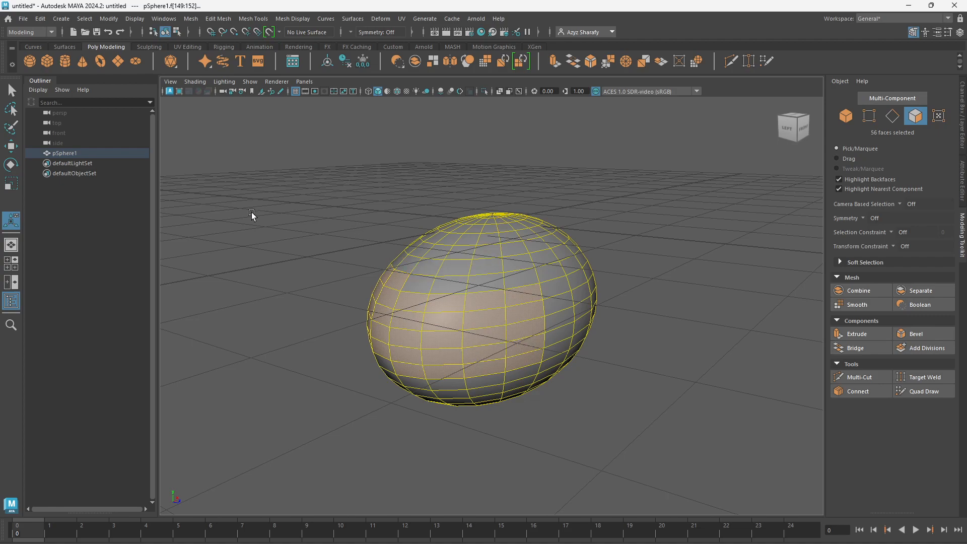
key("q")
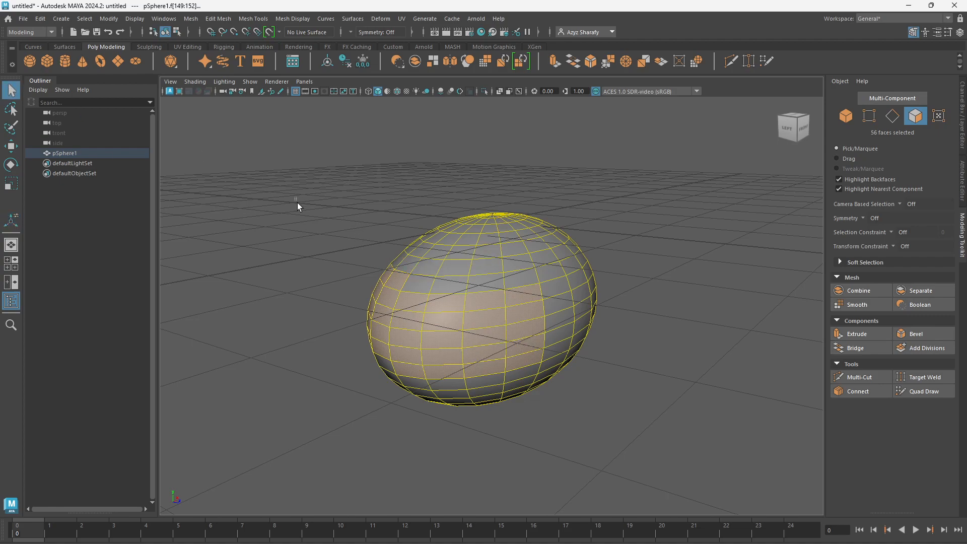
left_click_drag(294, 198, 336, 279)
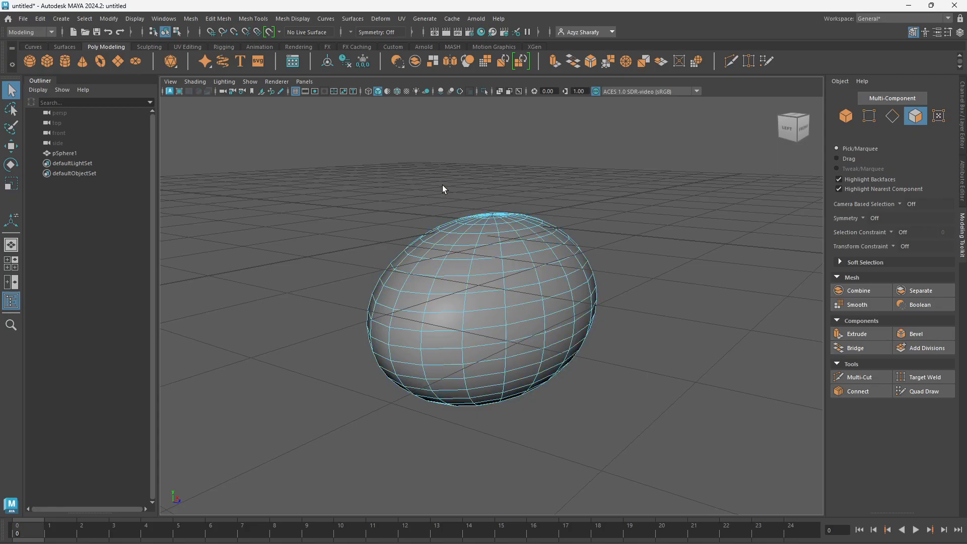
Preview the resolution gate and the field chart in the perspective view, turning each one on and off again.
left_click(800, 128)
left_click_drag(714, 121, 795, 135)
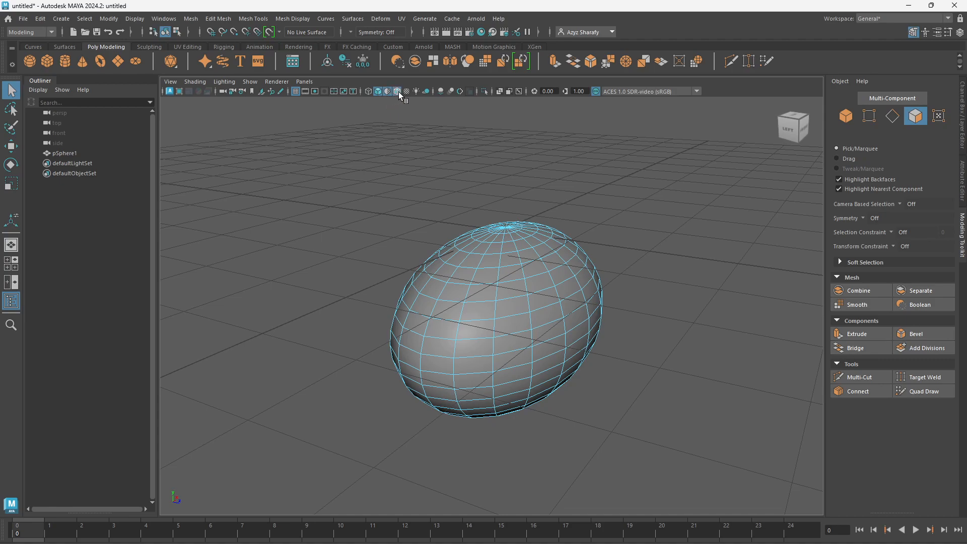
left_click(314, 91)
left_click(314, 91)
left_click(334, 91)
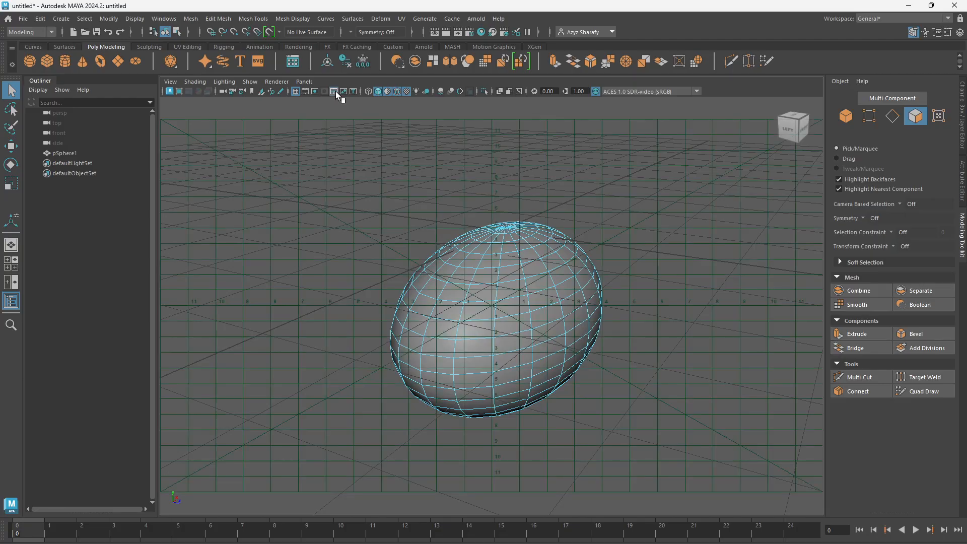
left_click(335, 91)
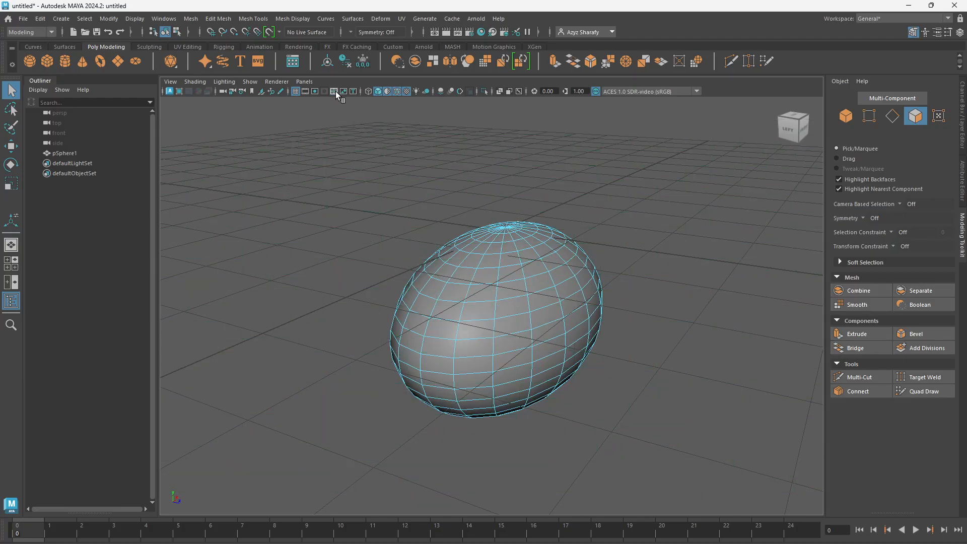
Compare wireframe and smooth-shaded display of the sphere several times, ending in wireframe.
left_click(369, 91)
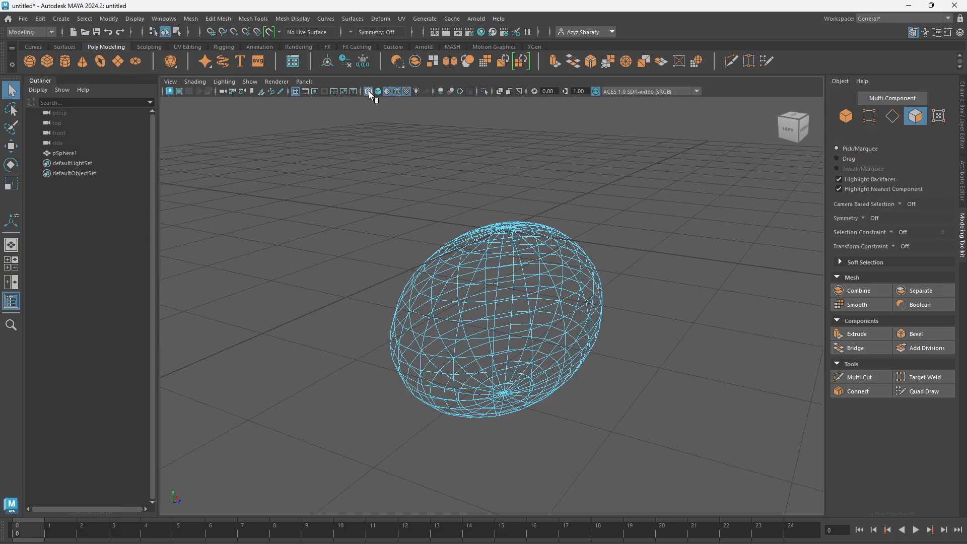
left_click(379, 92)
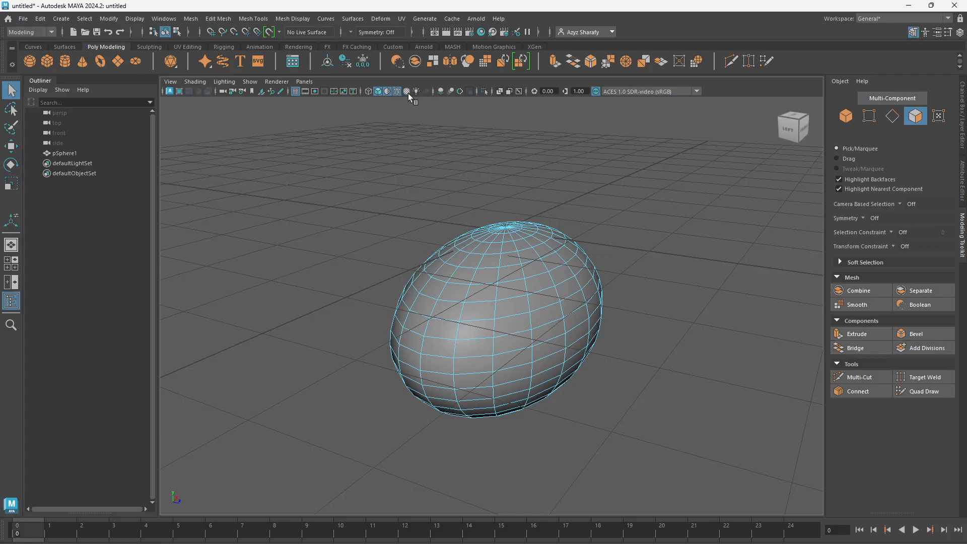
left_click(368, 92)
left_click(378, 92)
left_click(368, 92)
left_click(379, 91)
left_click(368, 92)
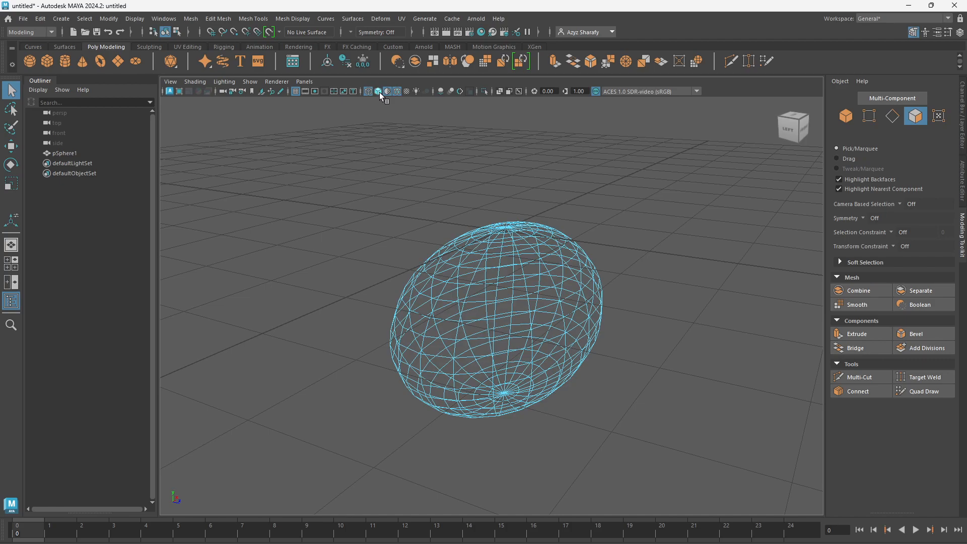
Create a polygon cube, lower it inside the sphere to about Y -0.93, and switch from wireframe to shaded display.
left_click(51, 63)
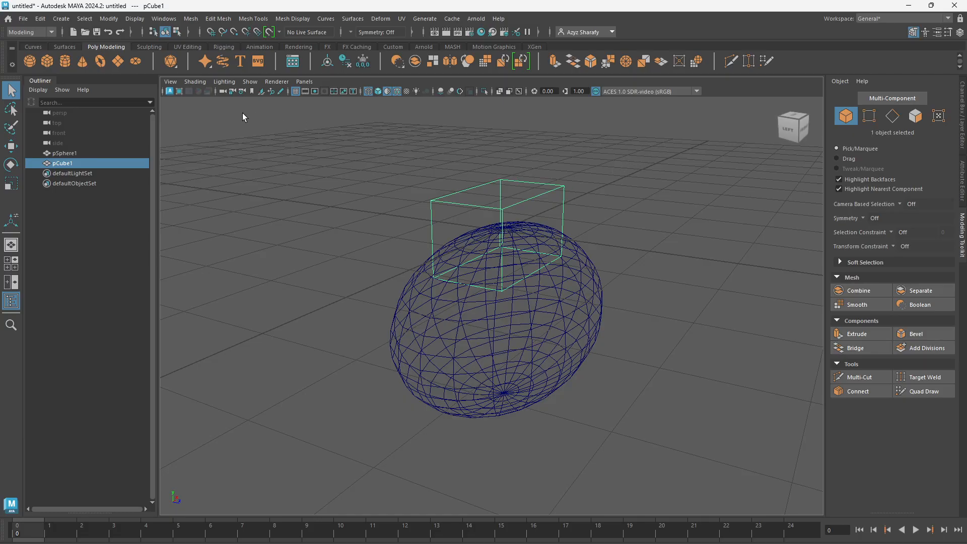
left_click(11, 147)
left_click_drag(502, 147, 498, 215)
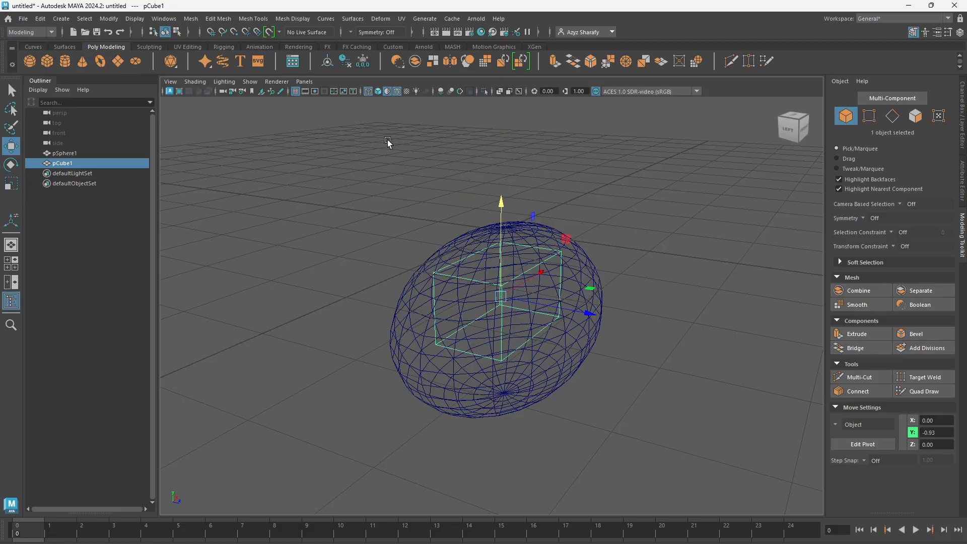
left_click(367, 92)
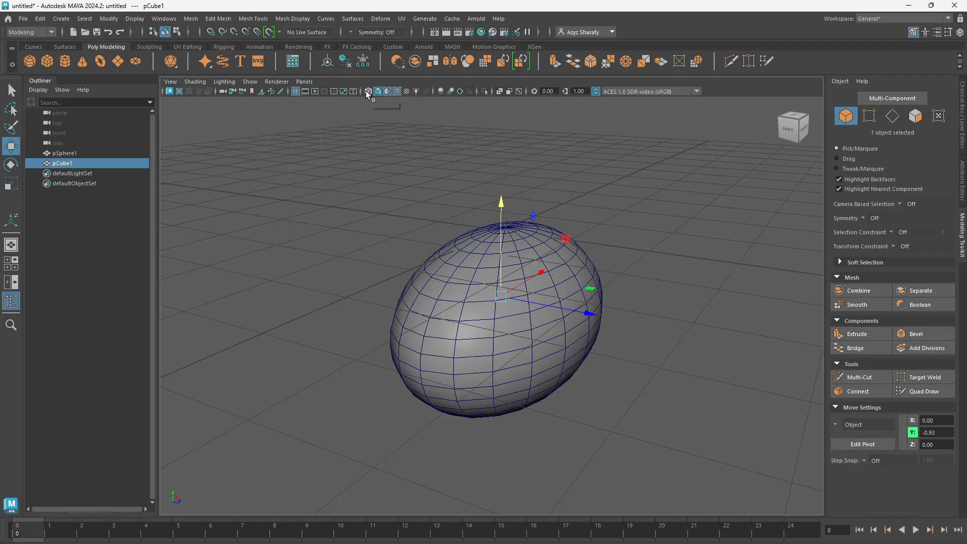
Move the cube in wireframe display to about Z 0.89, and show it selected together with the sphere in shaded display.
left_click(367, 91)
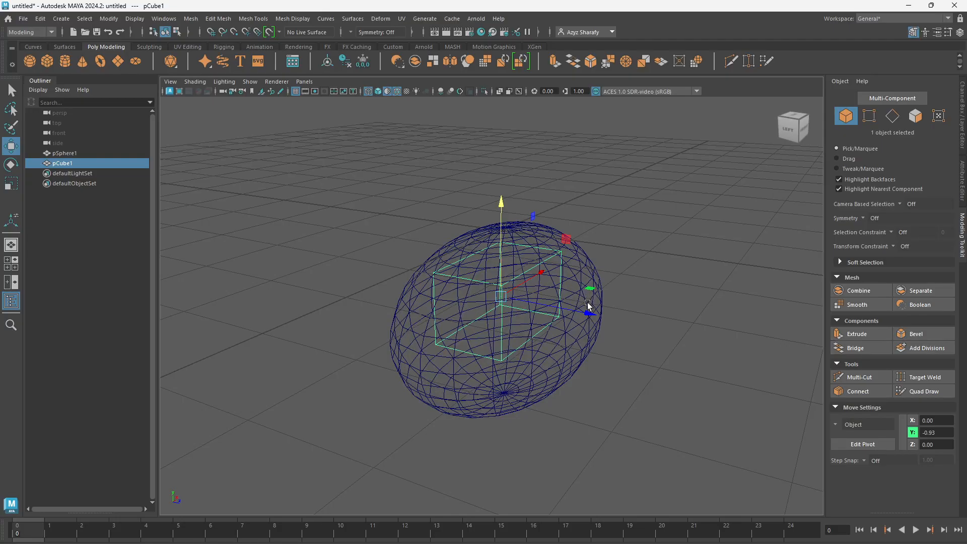
left_click_drag(589, 313, 654, 327)
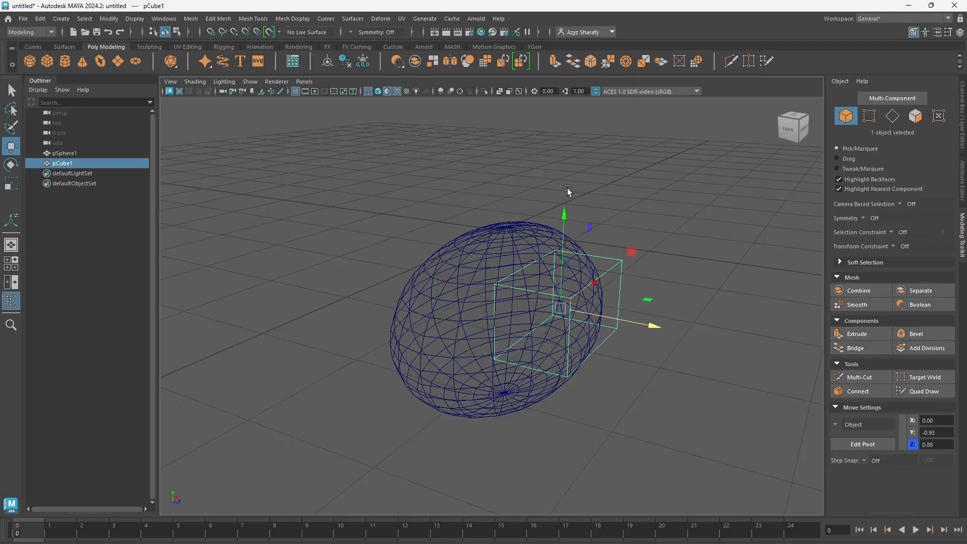
left_click_drag(380, 178, 731, 440)
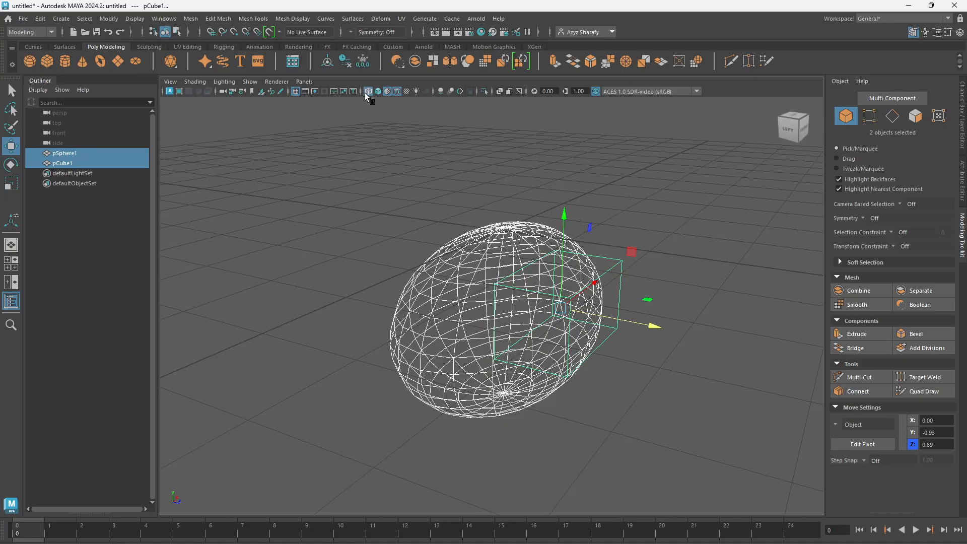
key("5")
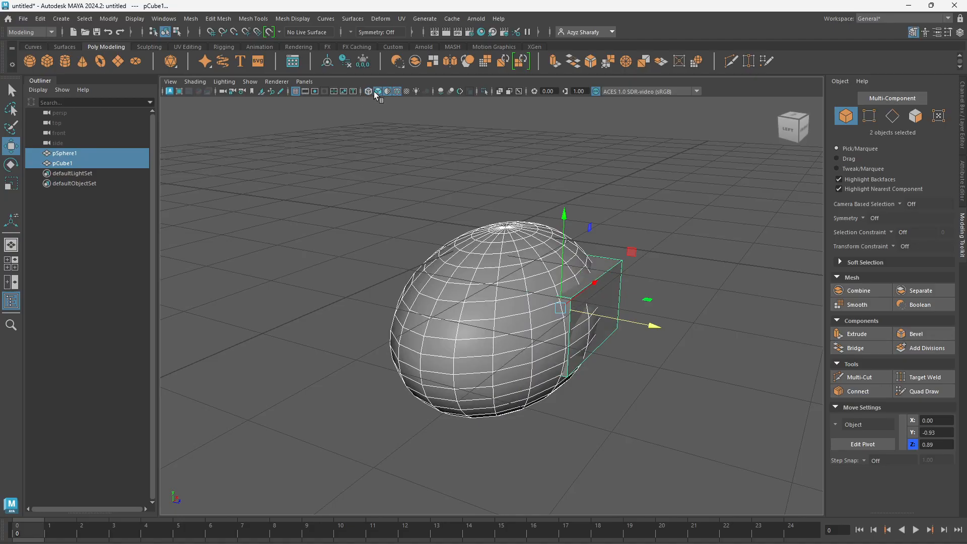
Nudge the sphere and cube together slightly along Z, and move the cube alone out of the sphere to about Z 2.38.
left_click_drag(796, 131, 643, 134)
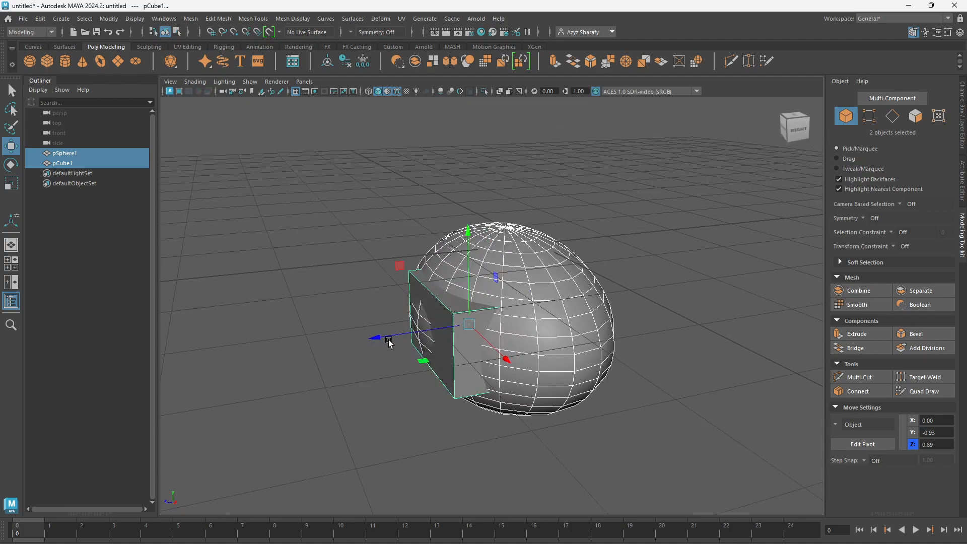
mouse_move(389, 337)
left_mouse_down()
mouse_move(338, 338)
mouse_move(375, 338)
left_mouse_up()
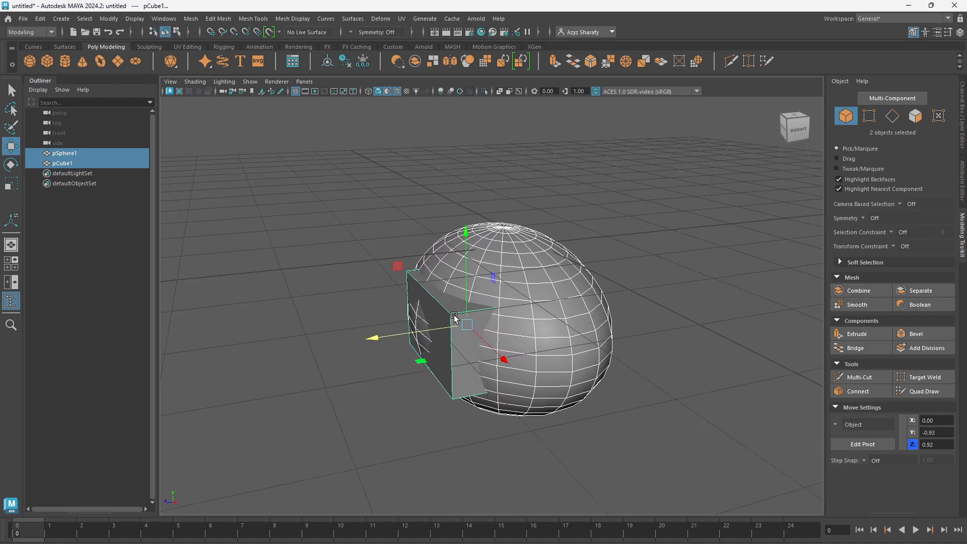
left_click(459, 311)
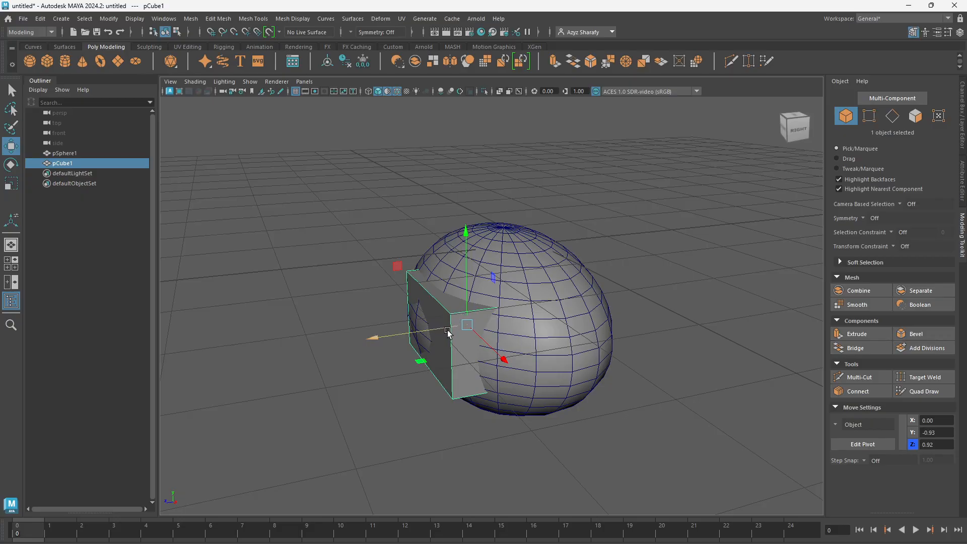
left_click_drag(376, 338, 241, 371)
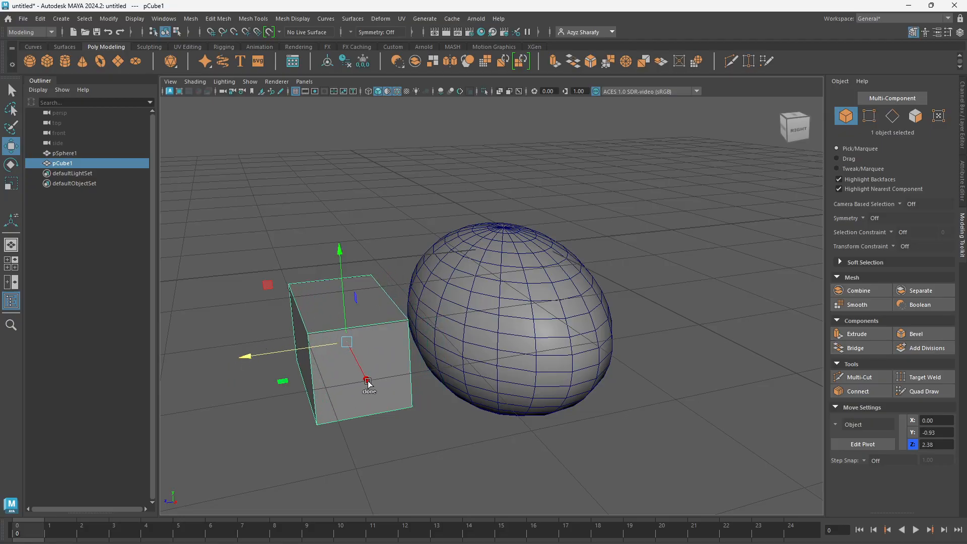
Make two copies of the cube along X and two of the sphere, placing the last sphere at about X 1.73, Z -0.67.
mouse_move(368, 381)
left_mouse_down("shift")
mouse_move(403, 436)
mouse_move(368, 379)
mouse_move(332, 248)
mouse_move(400, 453)
mouse_move(479, 534)
left_mouse_up("shift")
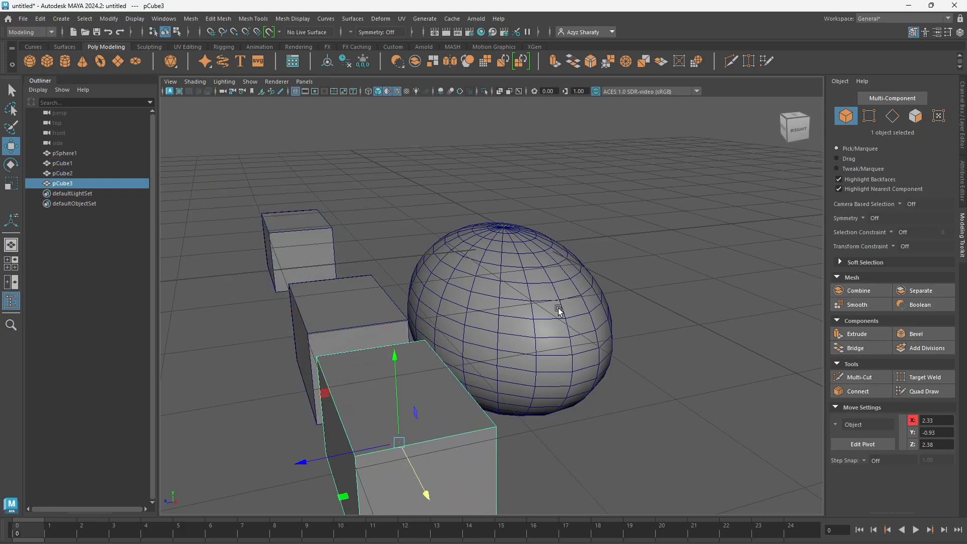
left_click(570, 282)
left_click_drag(409, 324, 590, 277, "shift")
left_click_drag(730, 314, 851, 371, "shift")
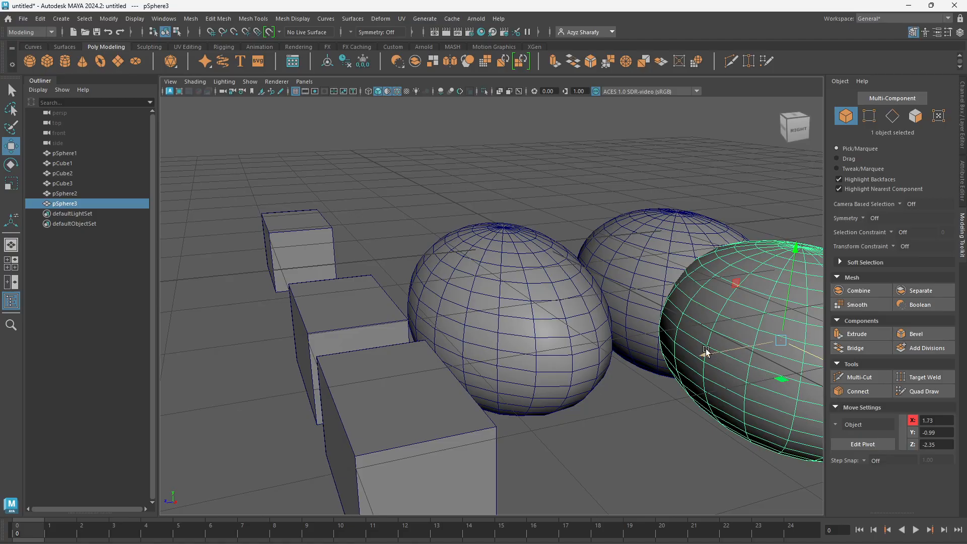
left_click_drag(701, 352, 572, 382)
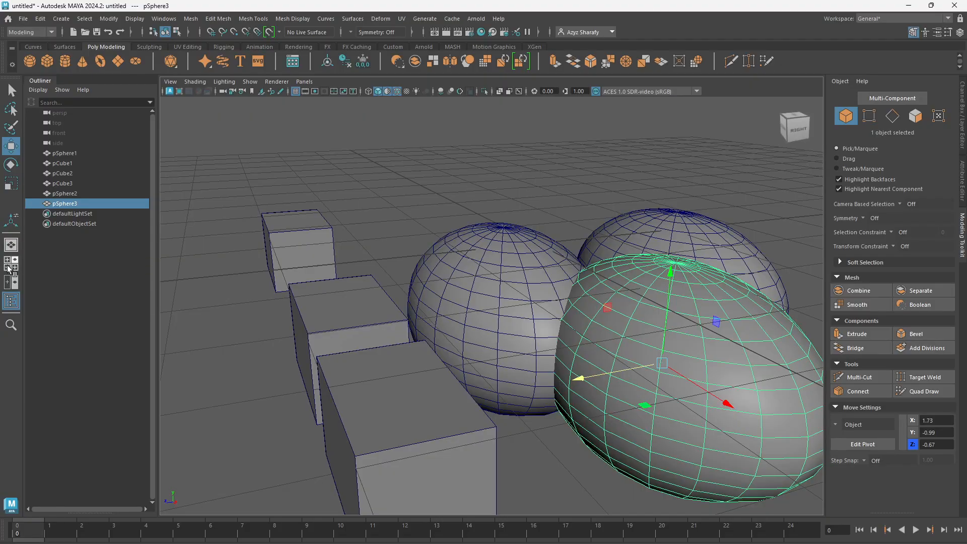
Preview the four-view layout and the side-by-side front and perspective layout, returning to the single perspective view.
left_click(11, 263)
left_click(10, 281)
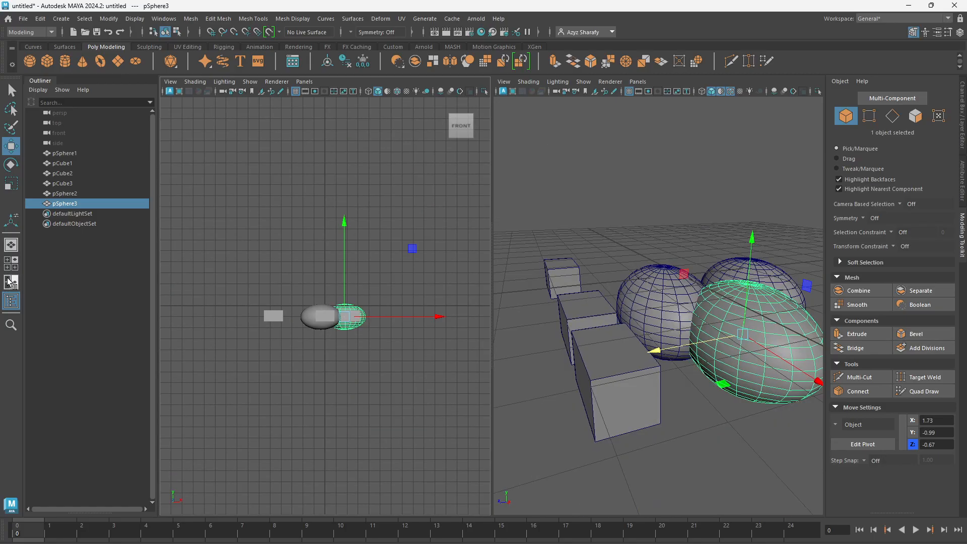
left_click(11, 245)
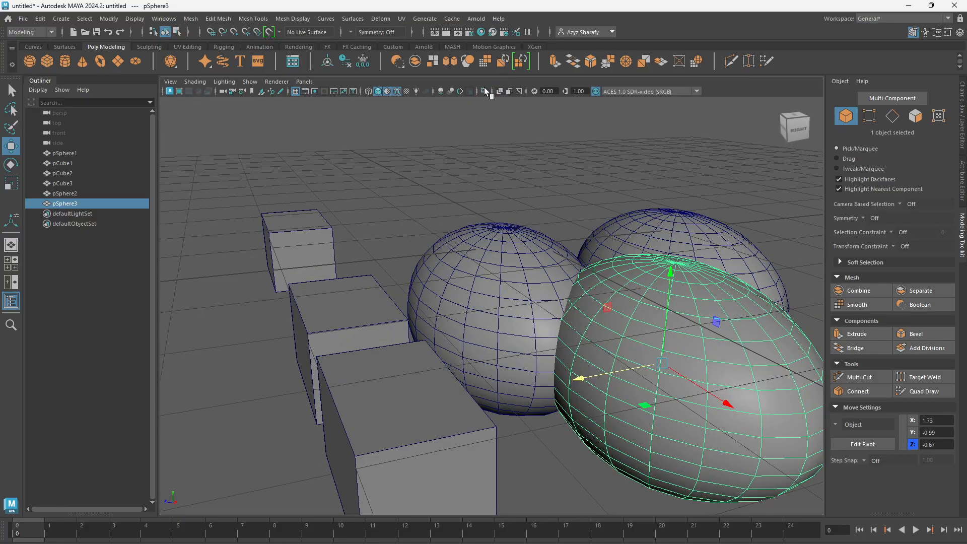
Frame the selected sphere in the perspective view, and frame all objects from two different angles.
key("f")
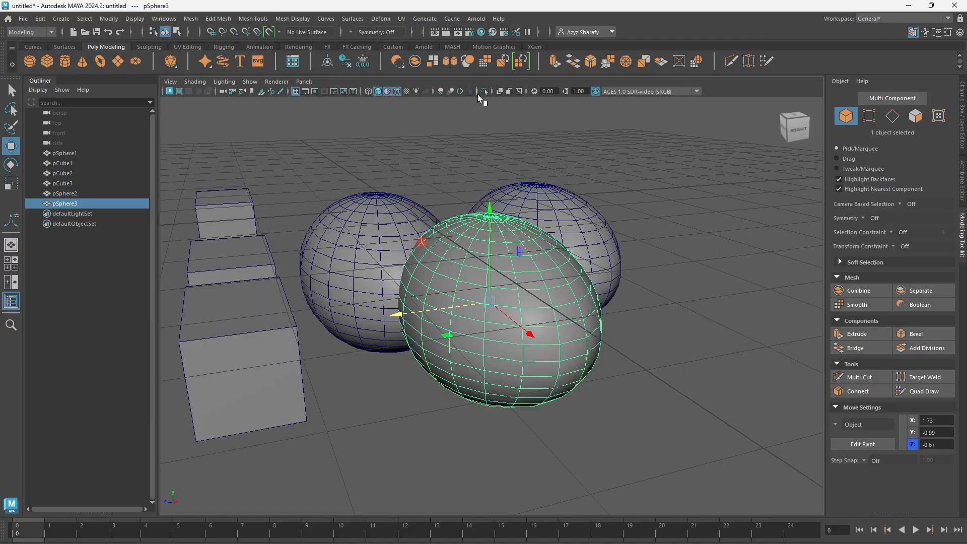
key("a")
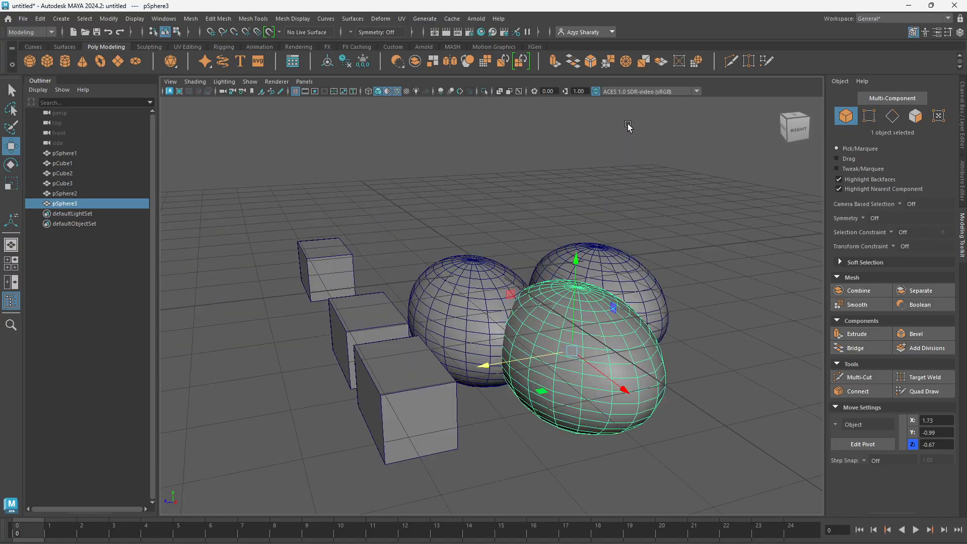
left_click_drag(749, 132, 660, 137, "alt")
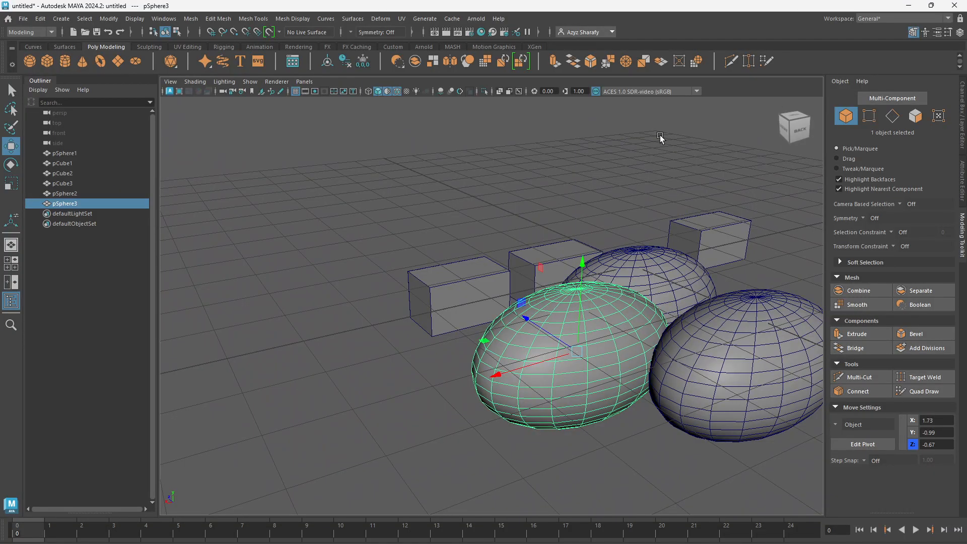
key("a")
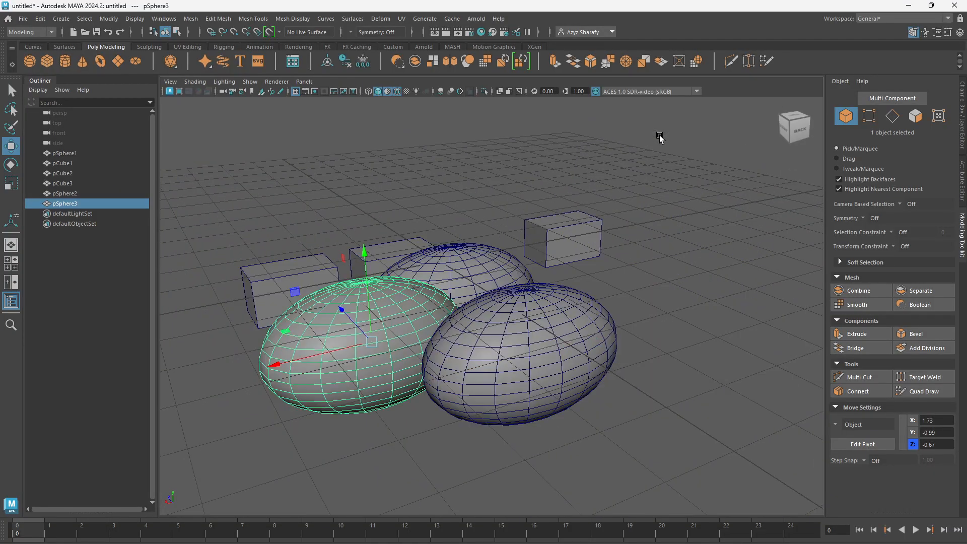